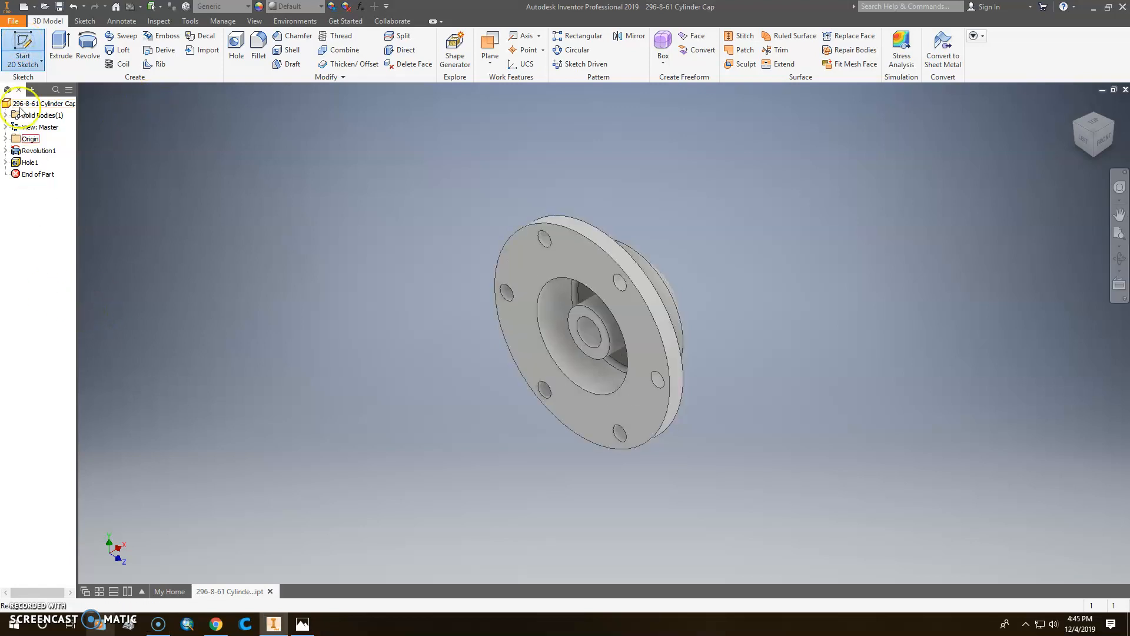
# Create a new drawing from the metric ANSI (mm) drawing template
pyautogui.click(15, 22)
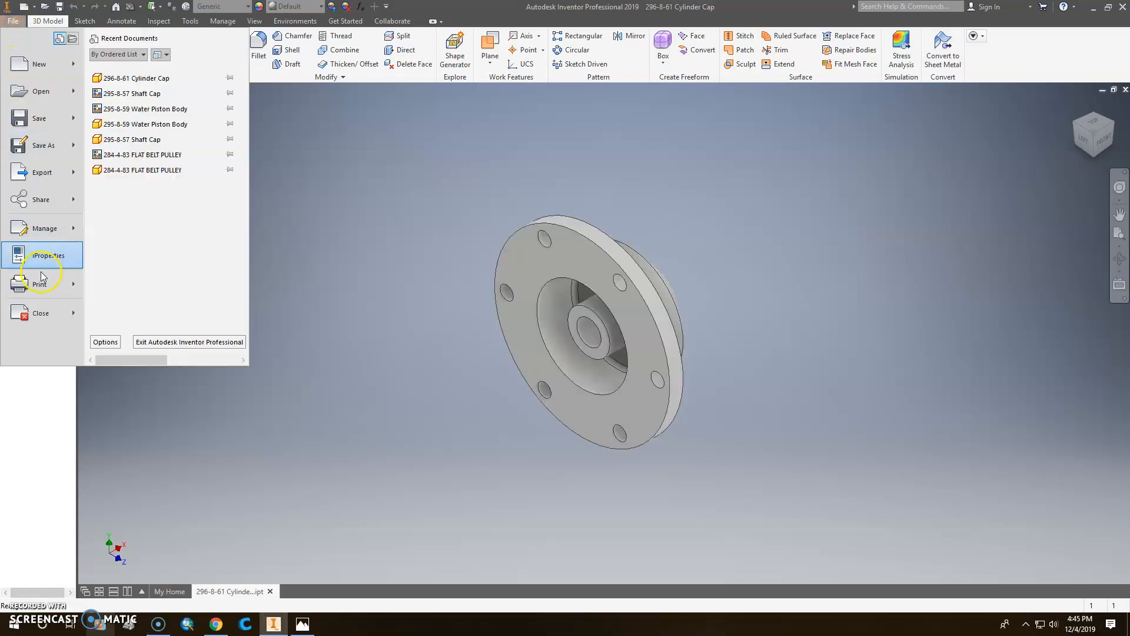
pyautogui.click(46, 68)
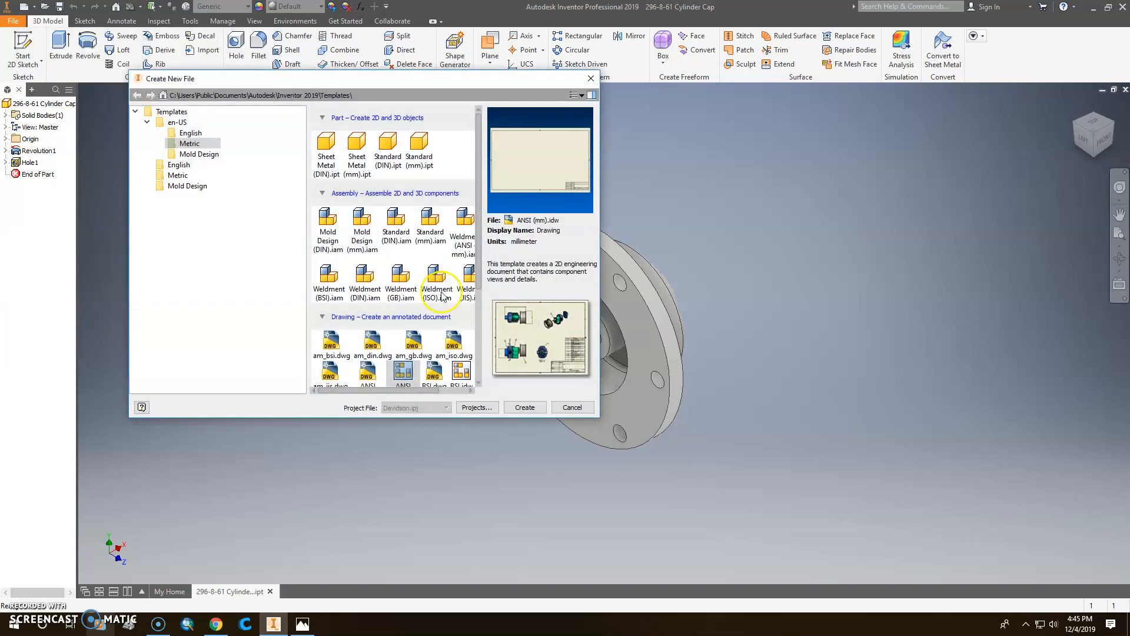
pyautogui.scroll(-3, 477, 383)
pyautogui.scroll(-1, 478, 384)
pyautogui.click(410, 354)
pyautogui.click(525, 407)
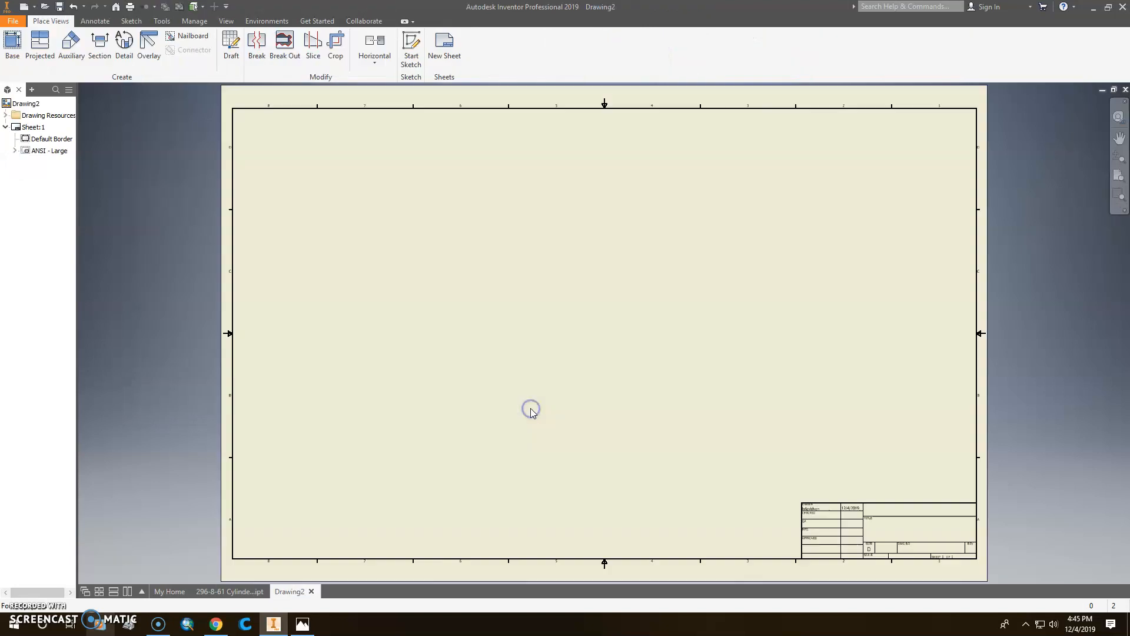
# Change the size of Sheet:1 to C, keeping the landscape orientation
pyautogui.click(12, 40)
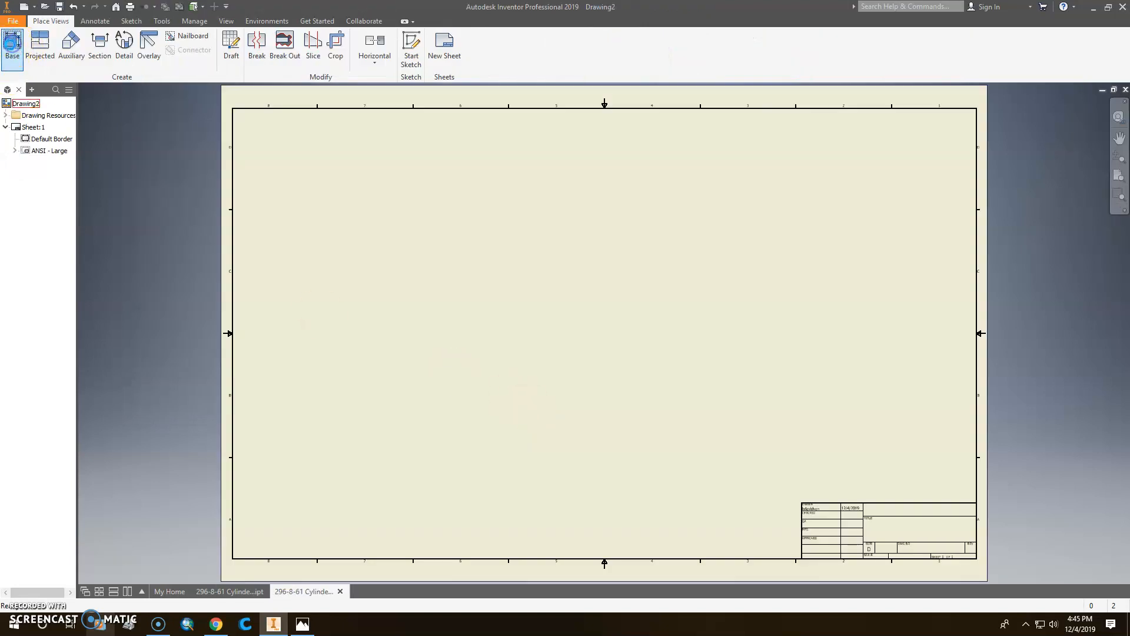
pyautogui.click(277, 288)
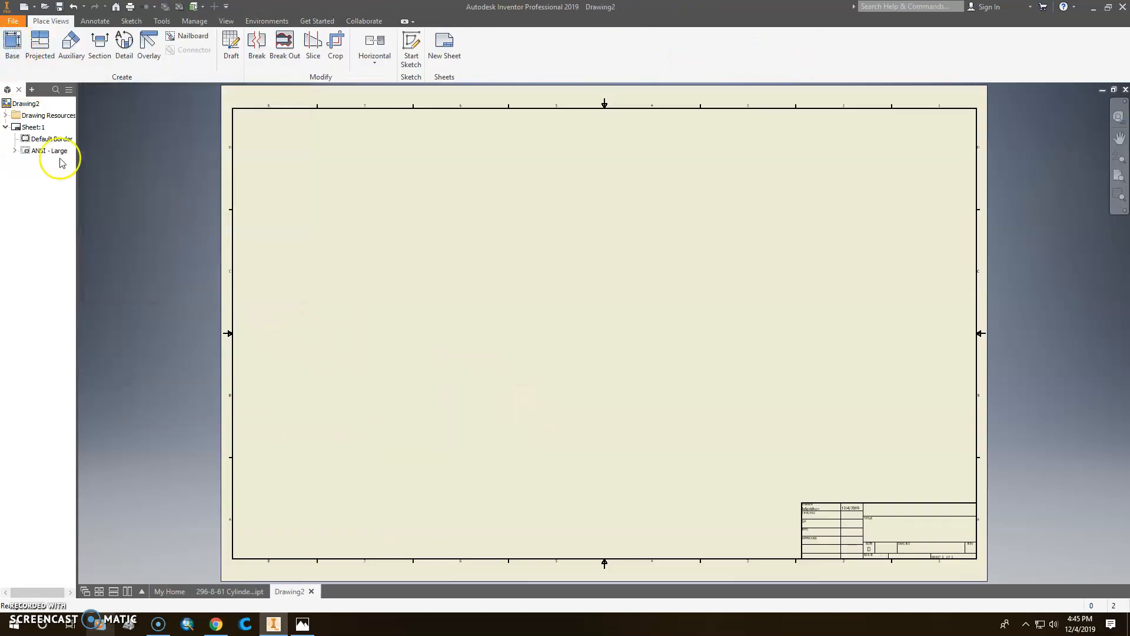
pyautogui.rightClick(29, 127)
pyautogui.click(58, 221)
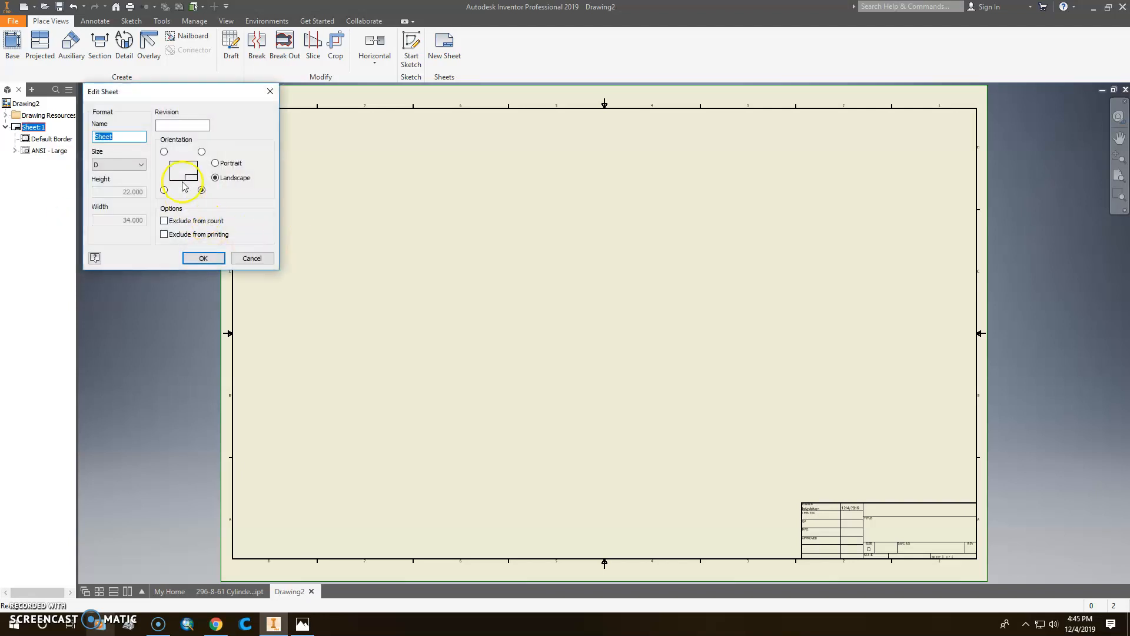
pyautogui.click(141, 164)
pyautogui.click(131, 191)
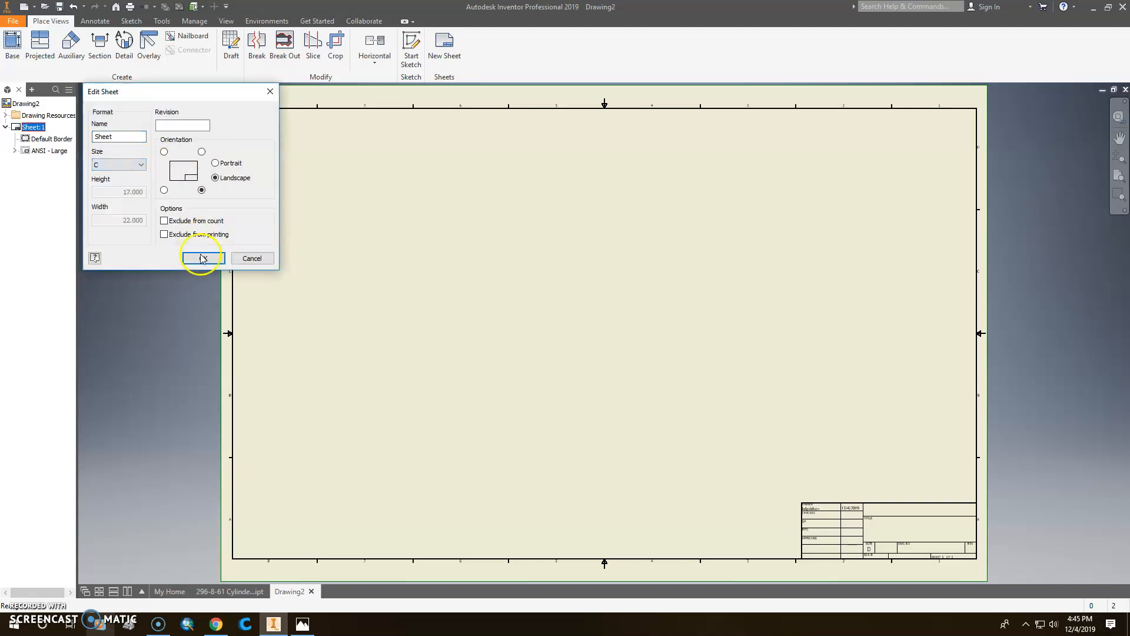
pyautogui.click(203, 258)
pyautogui.click(21, 131)
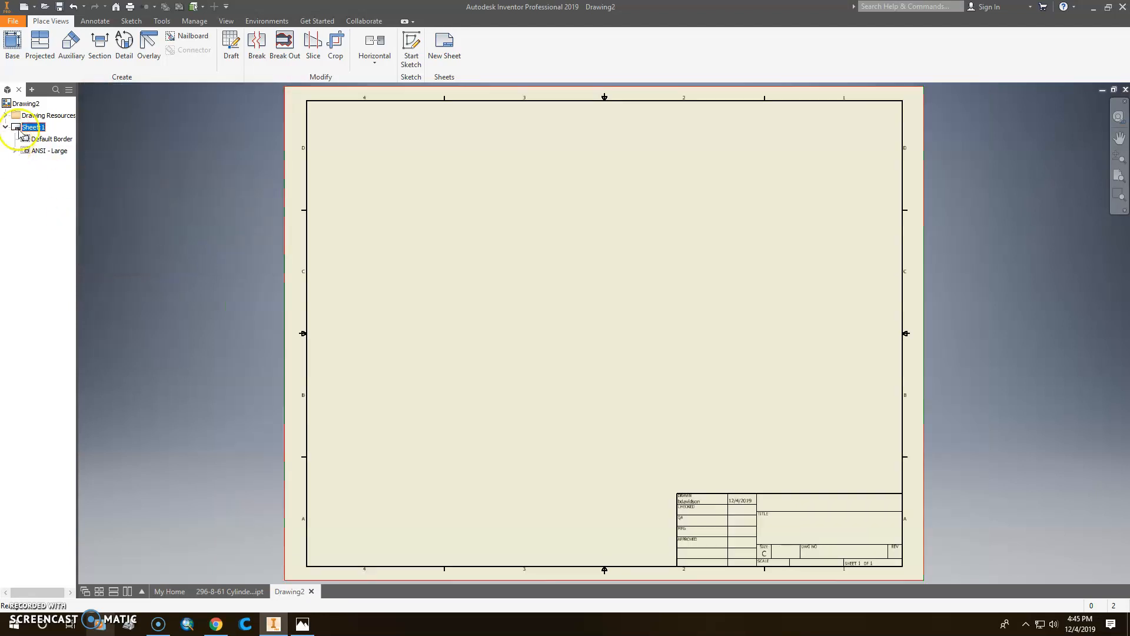
# Place a 1:1 base view of the Cylinder Cap's left face, rotated 90 degrees and without hidden lines, on the left half of the sheet
pyautogui.click(12, 44)
pyautogui.click(660, 202)
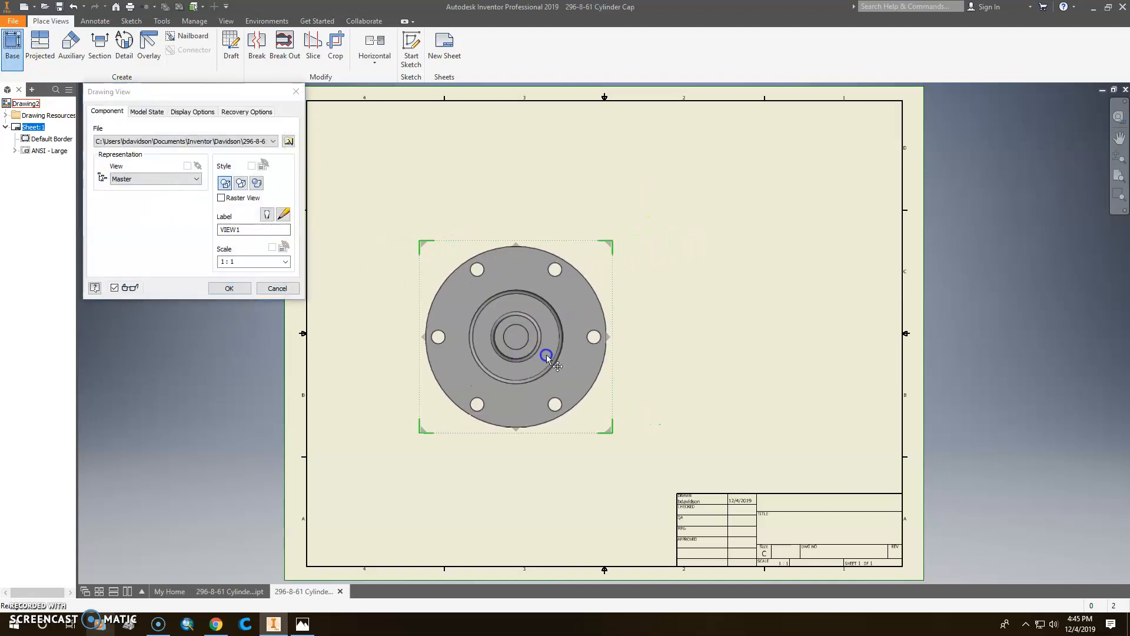
pyautogui.click(490, 359)
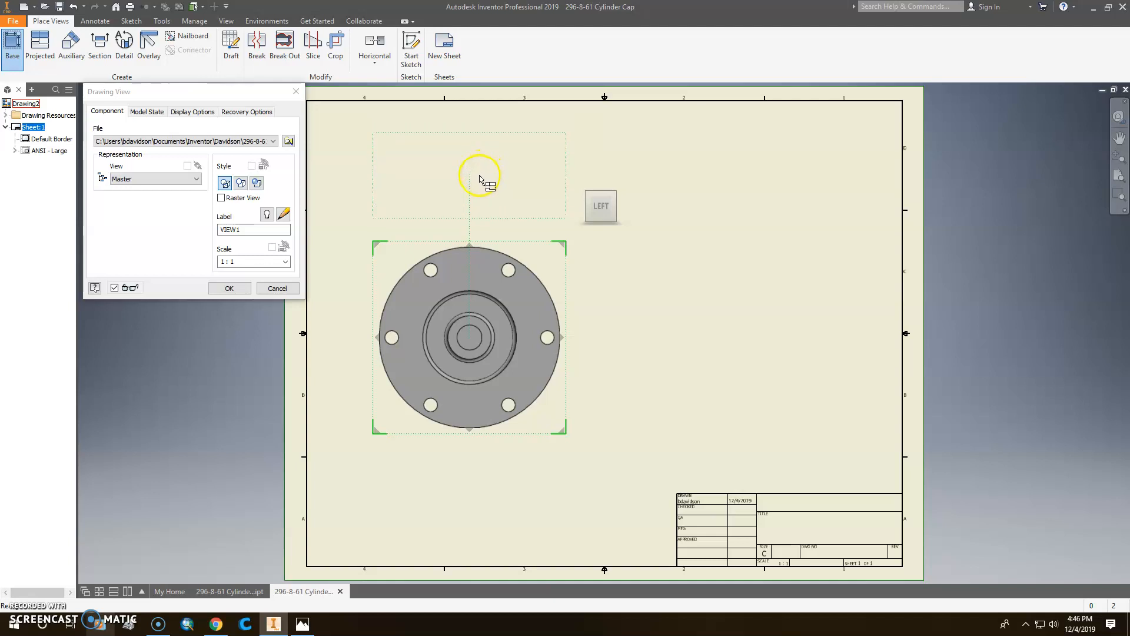
pyautogui.moveTo(607, 211)
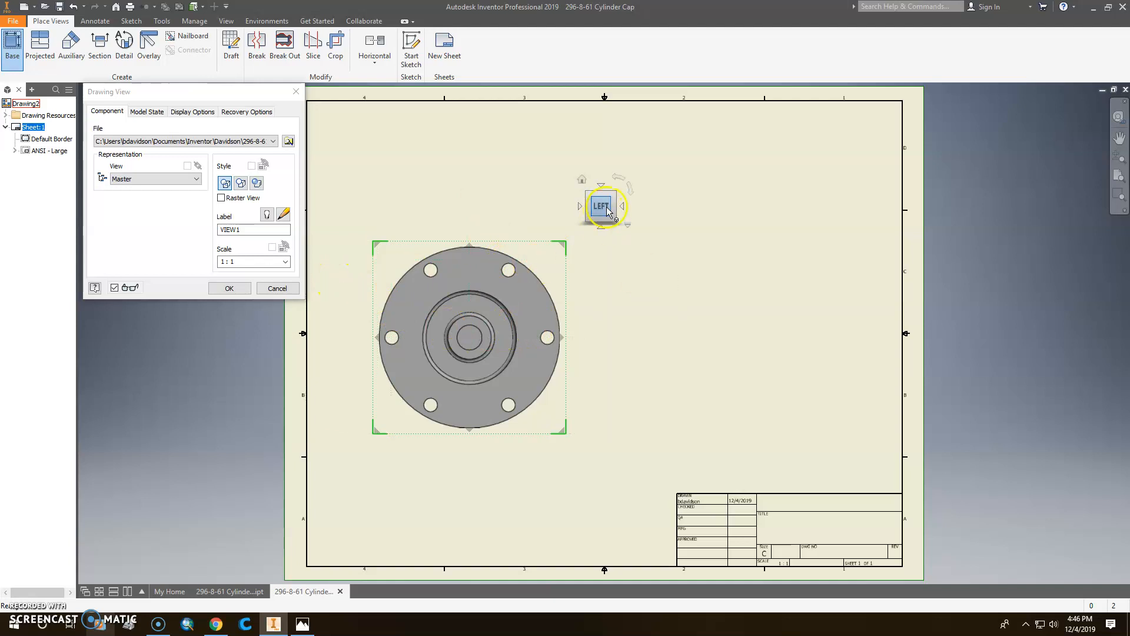
pyautogui.click(629, 187)
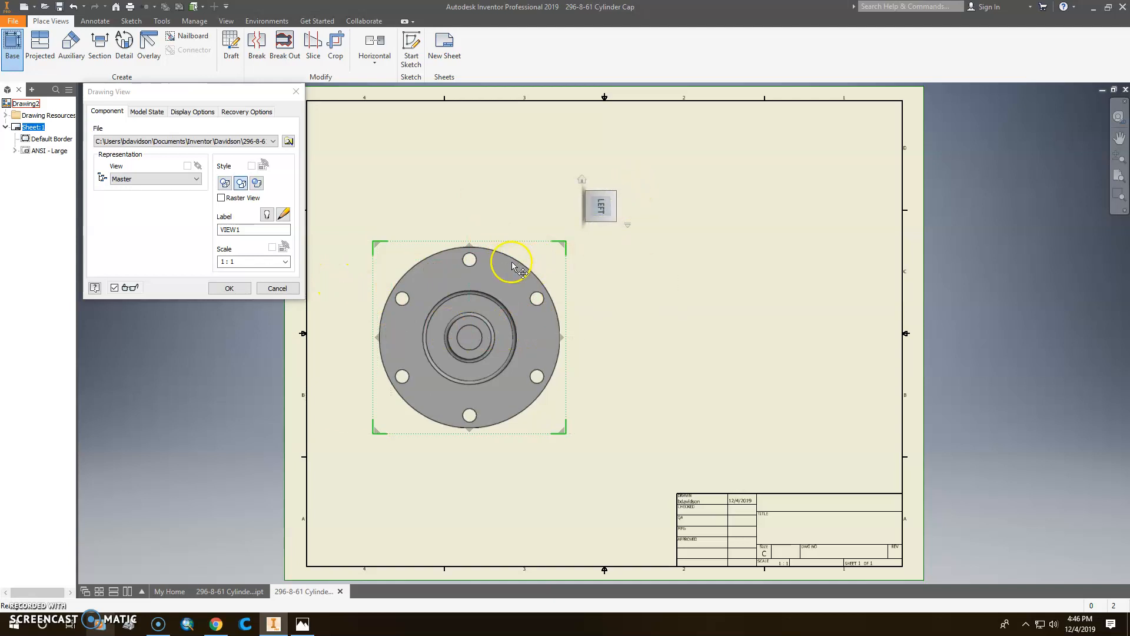
pyautogui.click(229, 288)
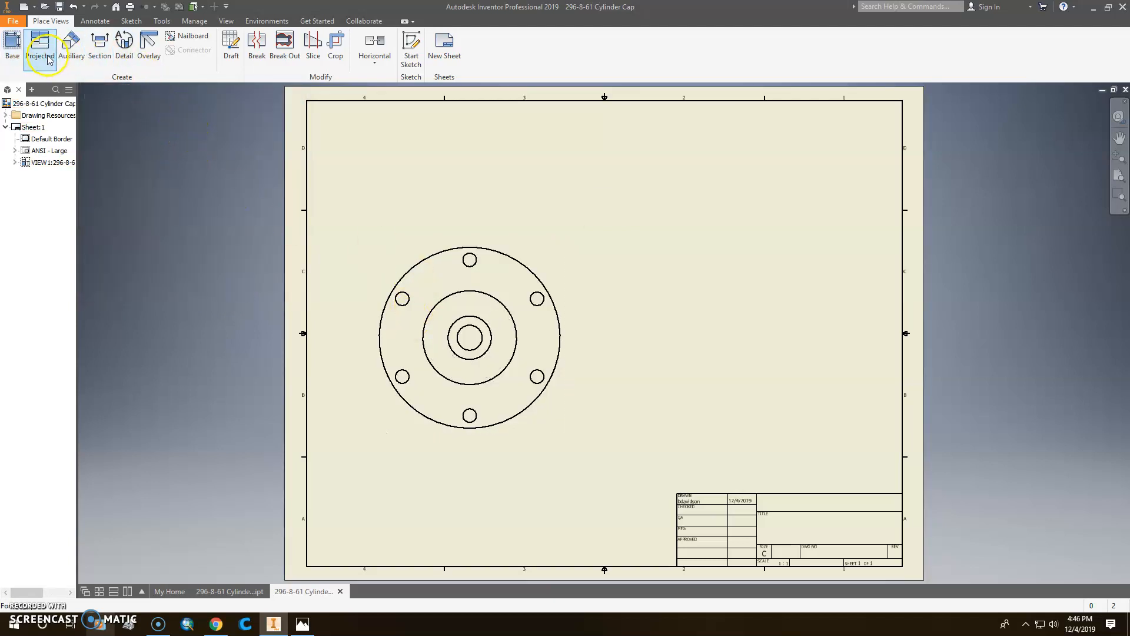
# Create a full section view A-A at 1:1 along the base view's vertical centerline and place it to the right of that view
pyautogui.click(100, 47)
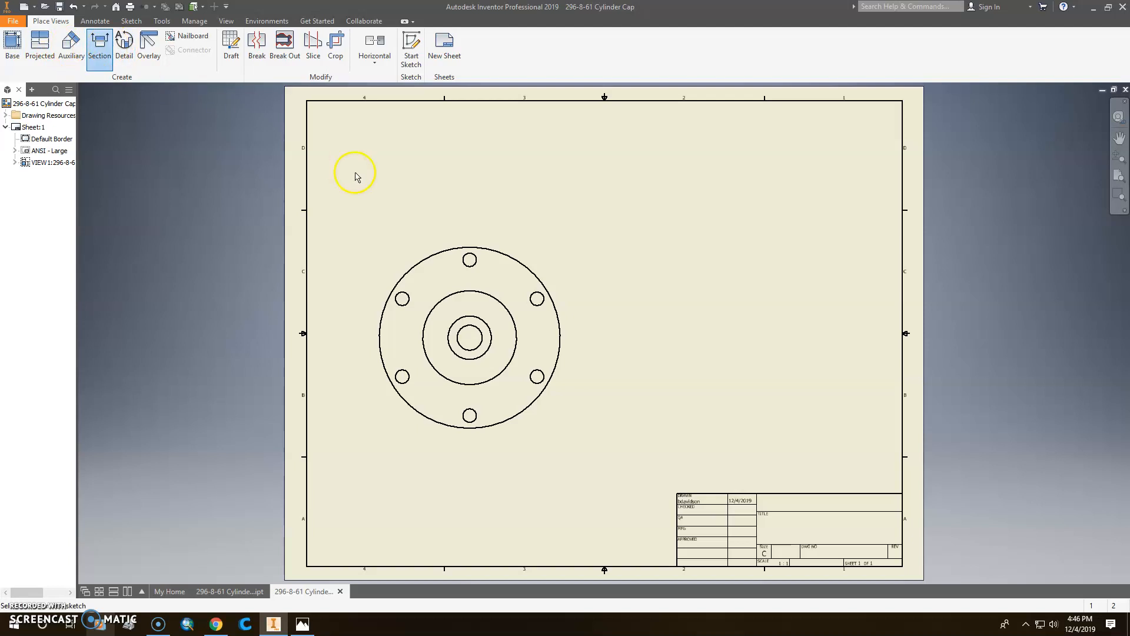
pyautogui.click(495, 250)
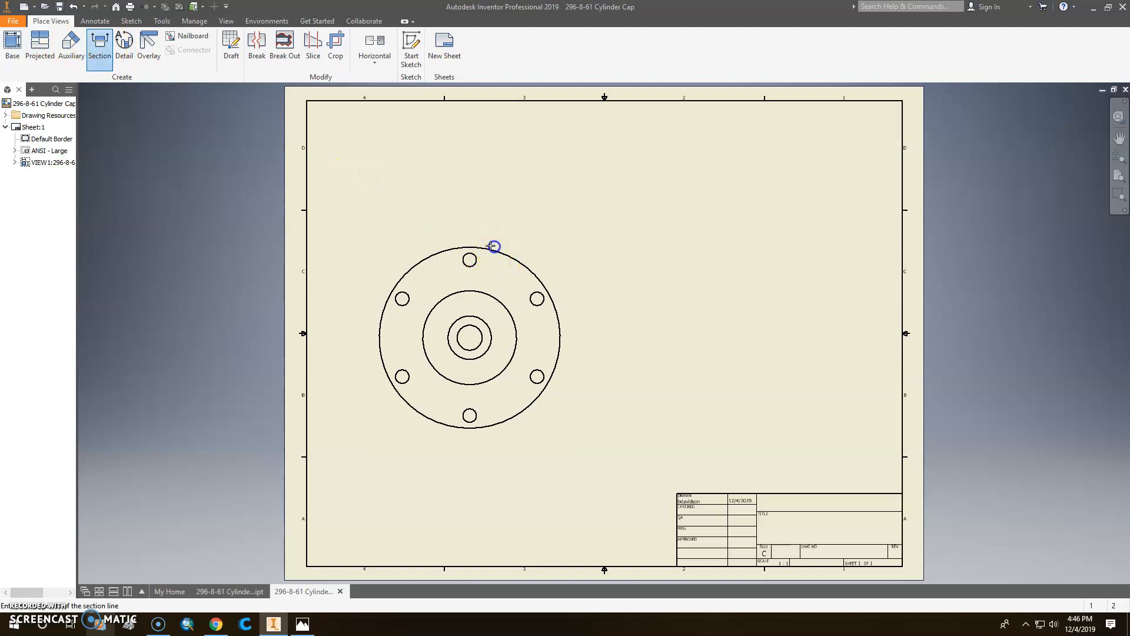
pyautogui.click(469, 260)
pyautogui.click(468, 239)
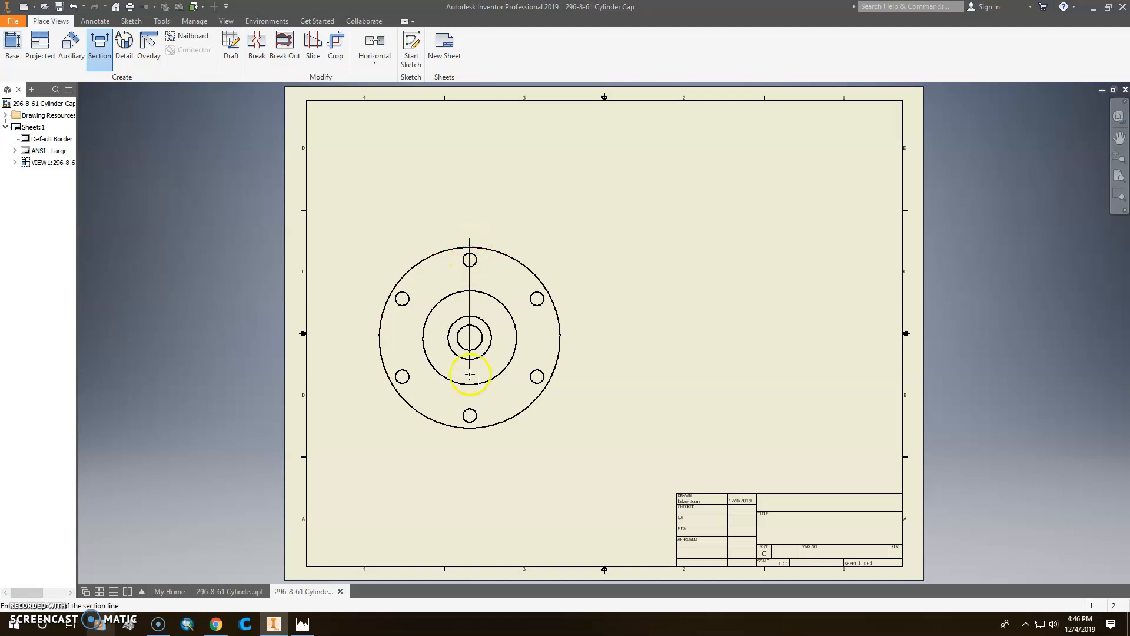
pyautogui.click(471, 444)
pyautogui.rightClick(471, 443)
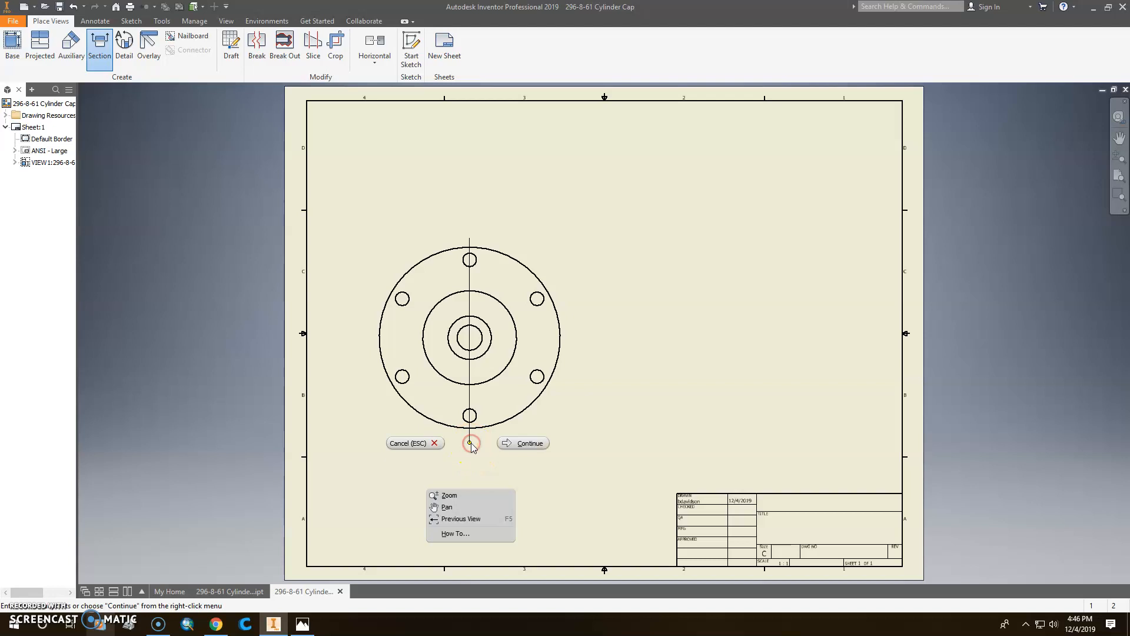
pyautogui.click(520, 444)
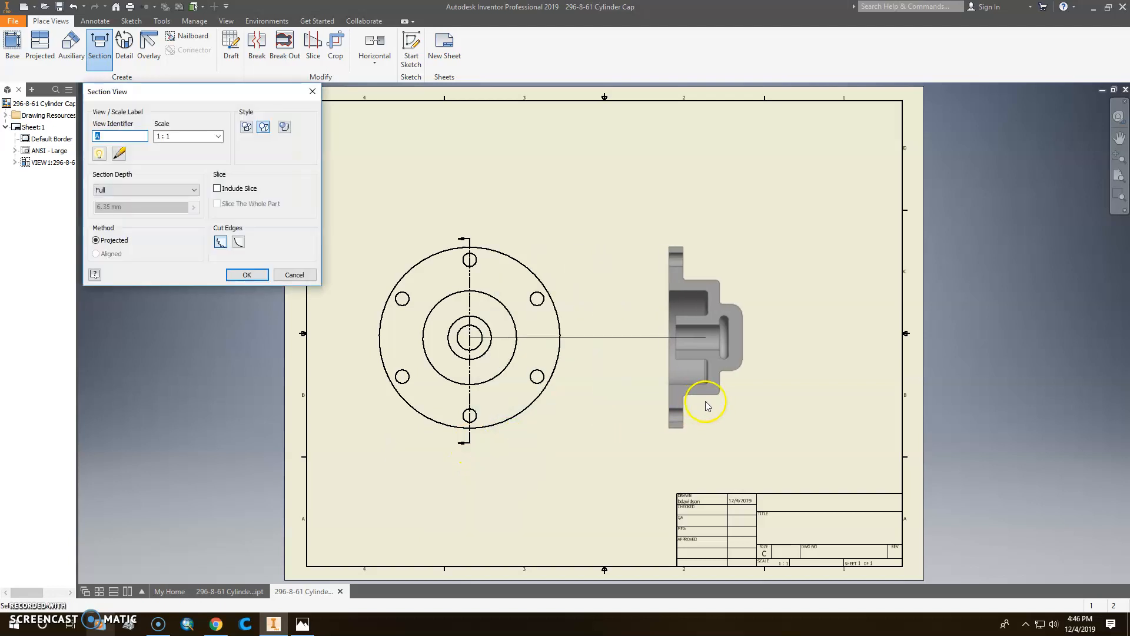
pyautogui.click(717, 402)
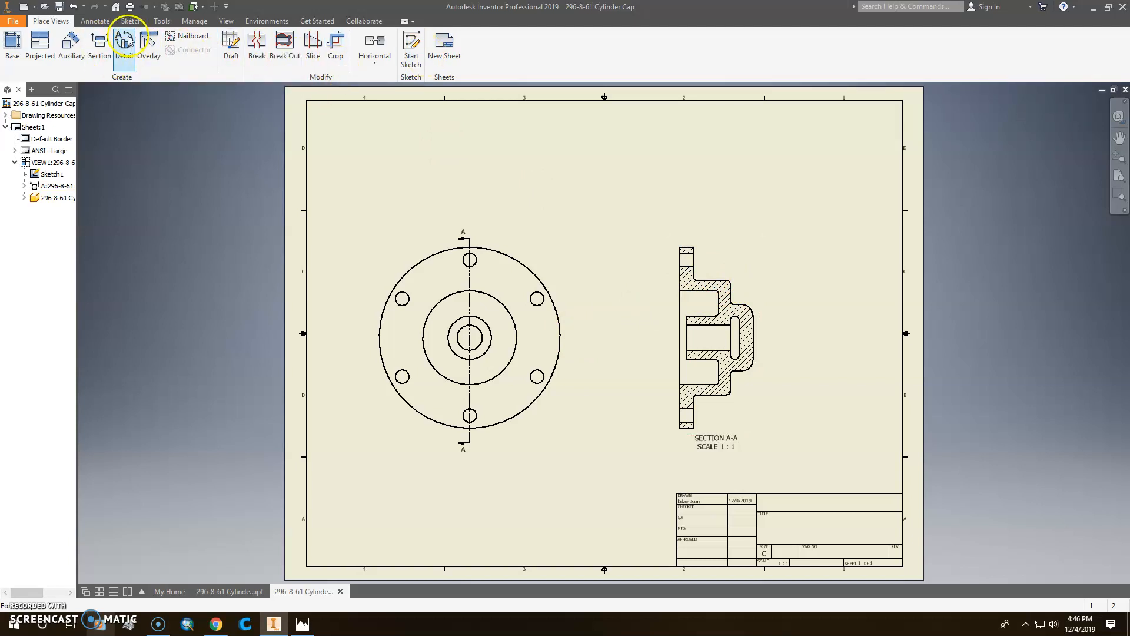
# Add a center mark to the outer circle of the front view
pyautogui.click(94, 21)
pyautogui.click(475, 50)
pyautogui.click(518, 260)
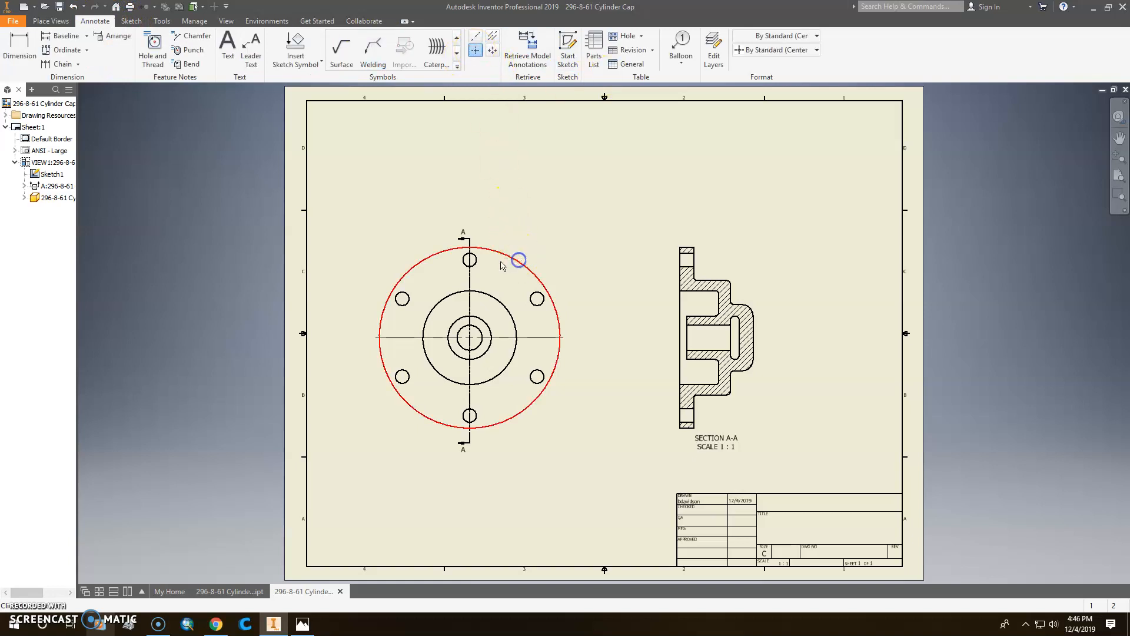
# Create a centered pattern through the six flange holes of the front view, centered on the middle circle
pyautogui.click(492, 51)
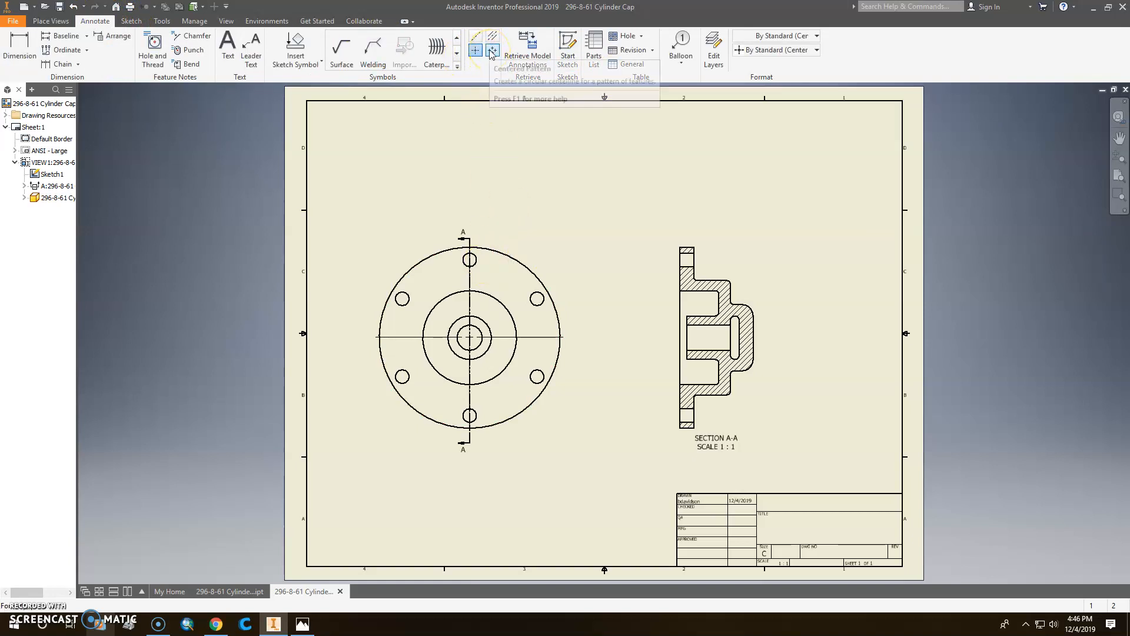
pyautogui.click(493, 51)
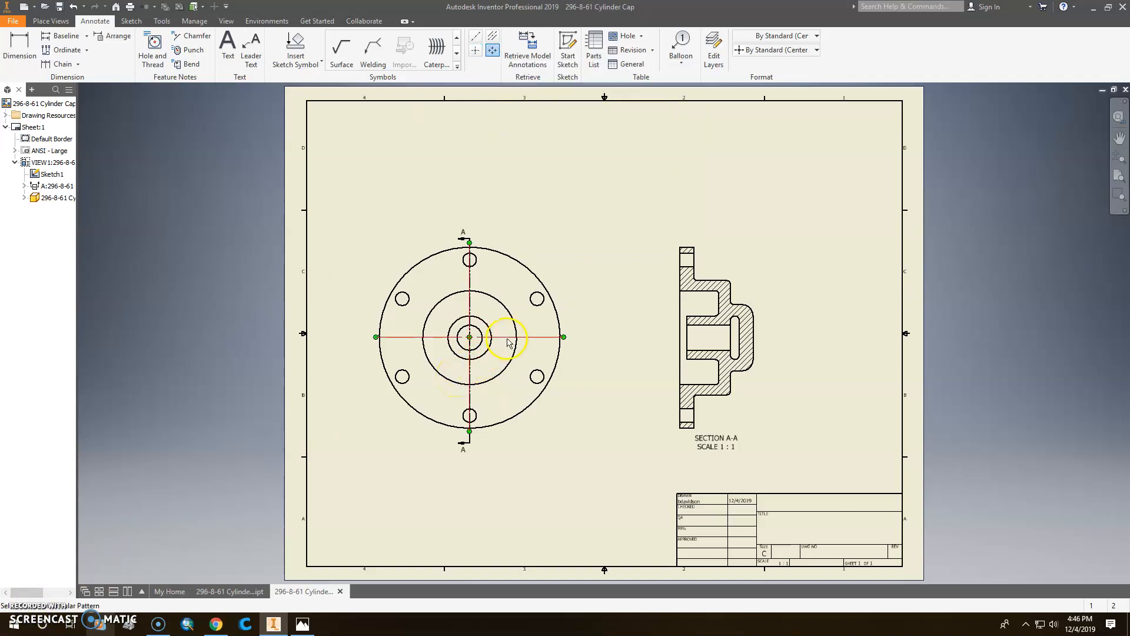
pyautogui.click(505, 308)
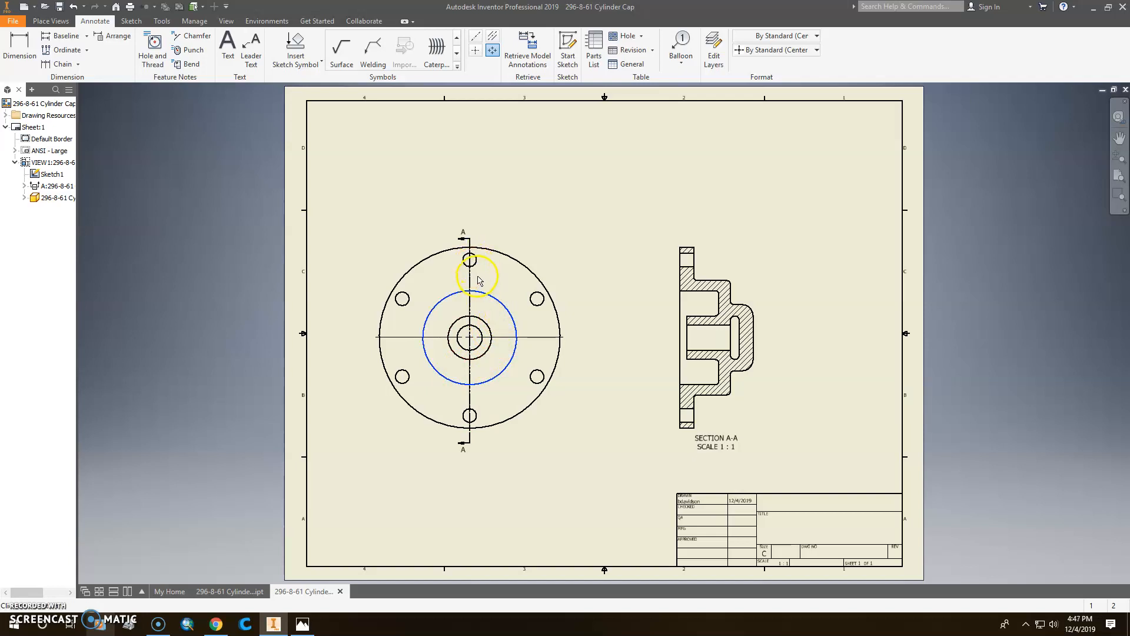
pyautogui.click(403, 297)
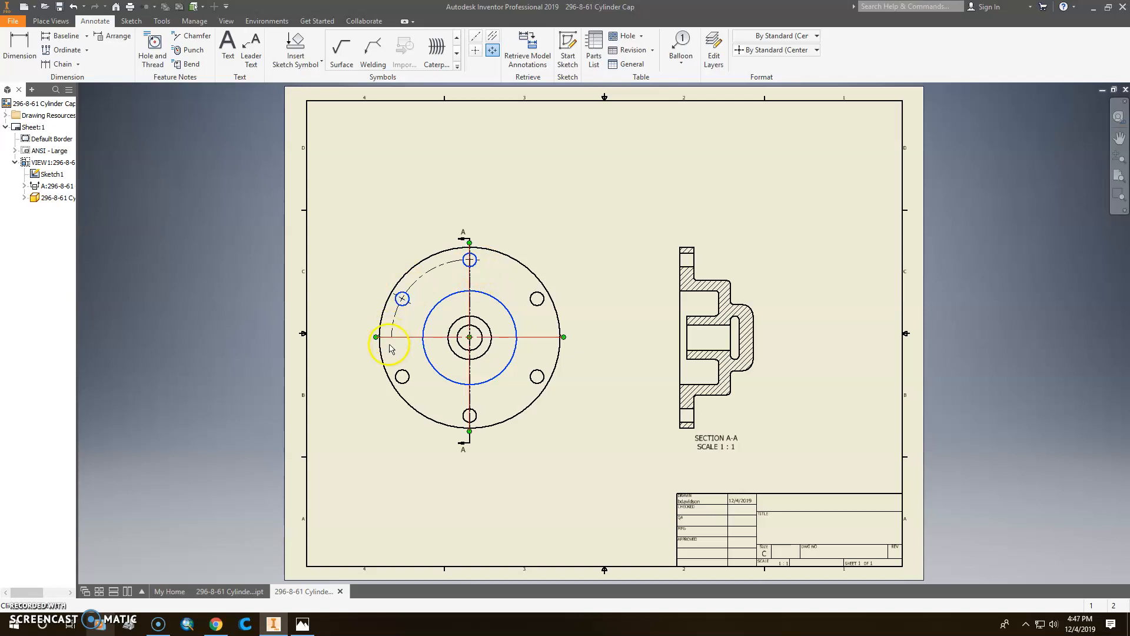
pyautogui.click(403, 376)
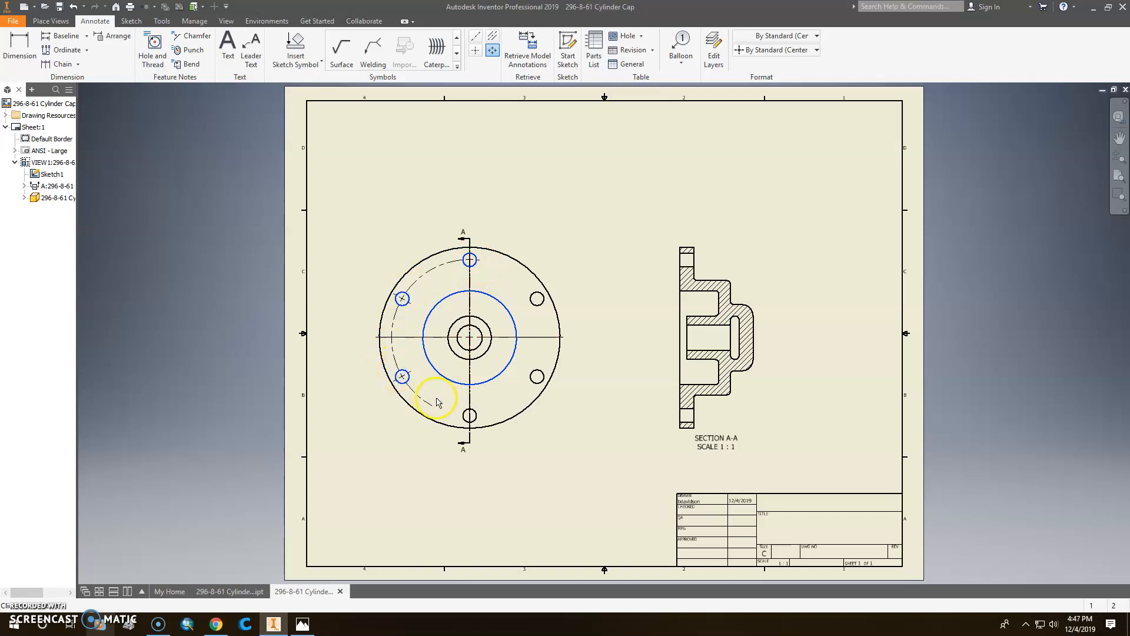
pyautogui.click(469, 416)
pyautogui.click(534, 379)
pyautogui.click(538, 300)
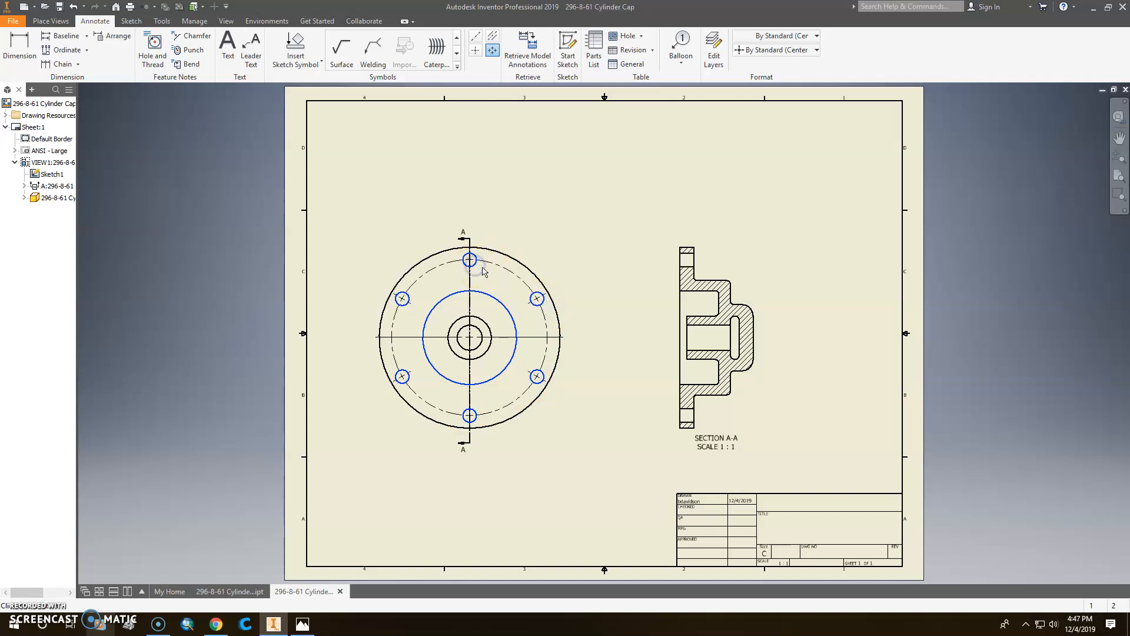
pyautogui.rightClick(475, 269)
pyautogui.click(525, 269)
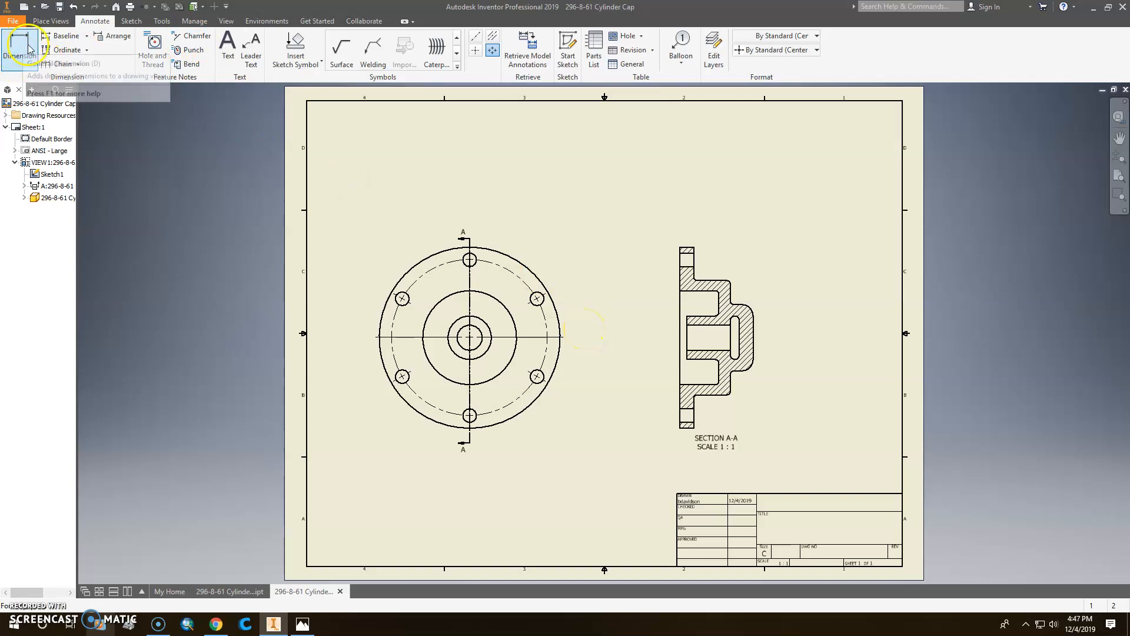
# Dimension the bolt circle at its upper left with a note reading "Ø12 THRU ON", the circle diameter with "B.C.", and "6 PLACES"
pyautogui.press('d')
pyautogui.click(427, 275)
pyautogui.click(397, 242)
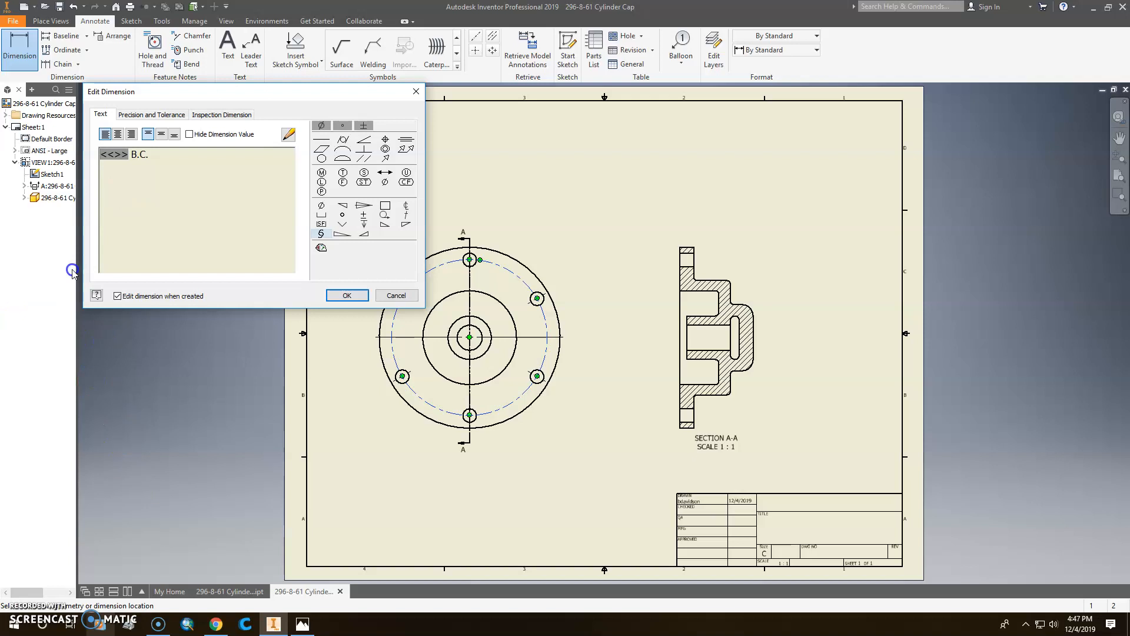
pyautogui.click(322, 205)
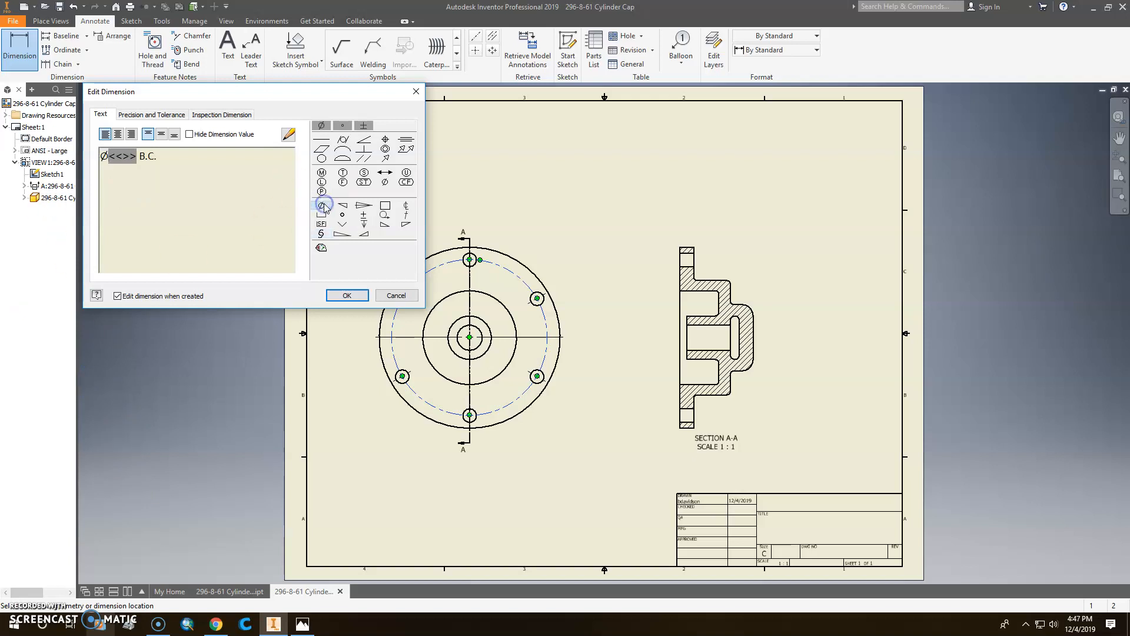
pyautogui.write('12')
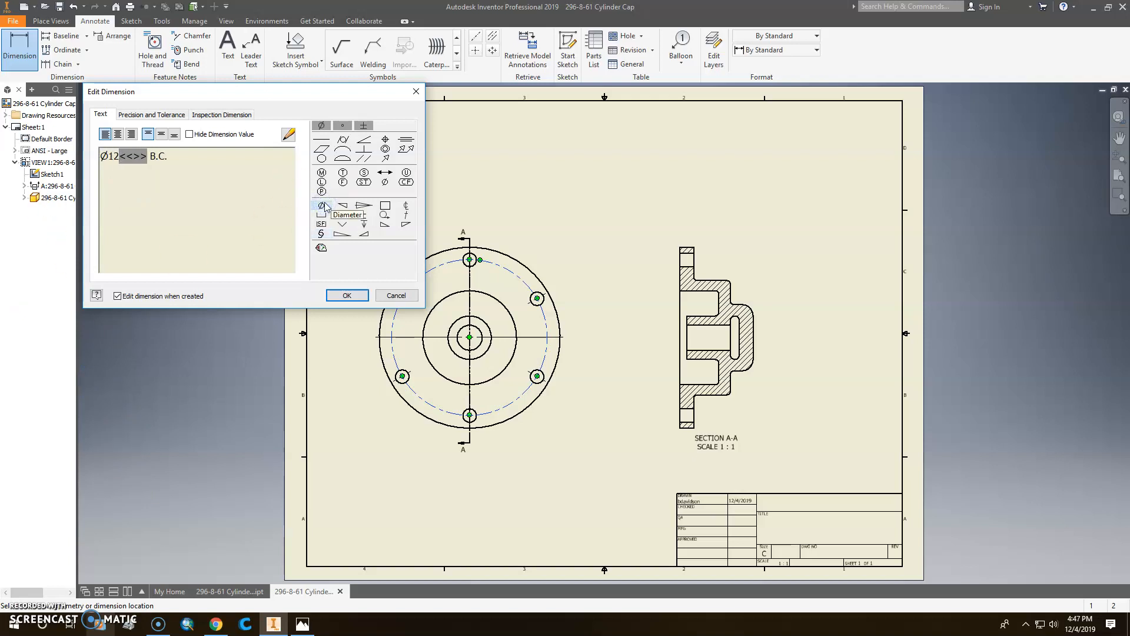
pyautogui.write(' THRU')
pyautogui.press('Return')
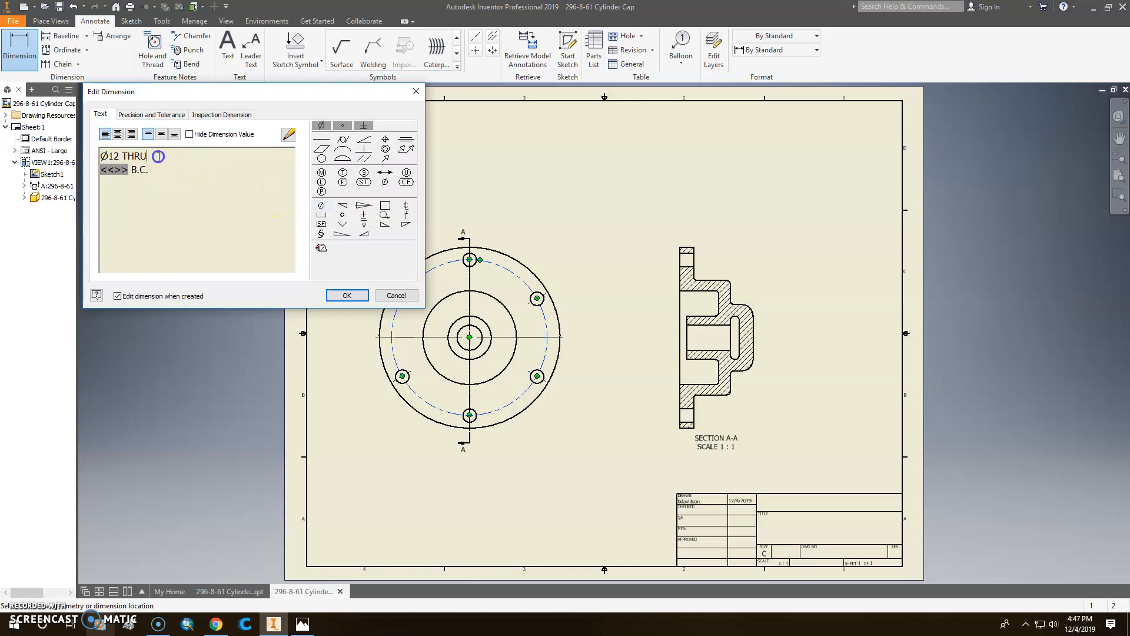
pyautogui.write('ON')
pyautogui.click(348, 296)
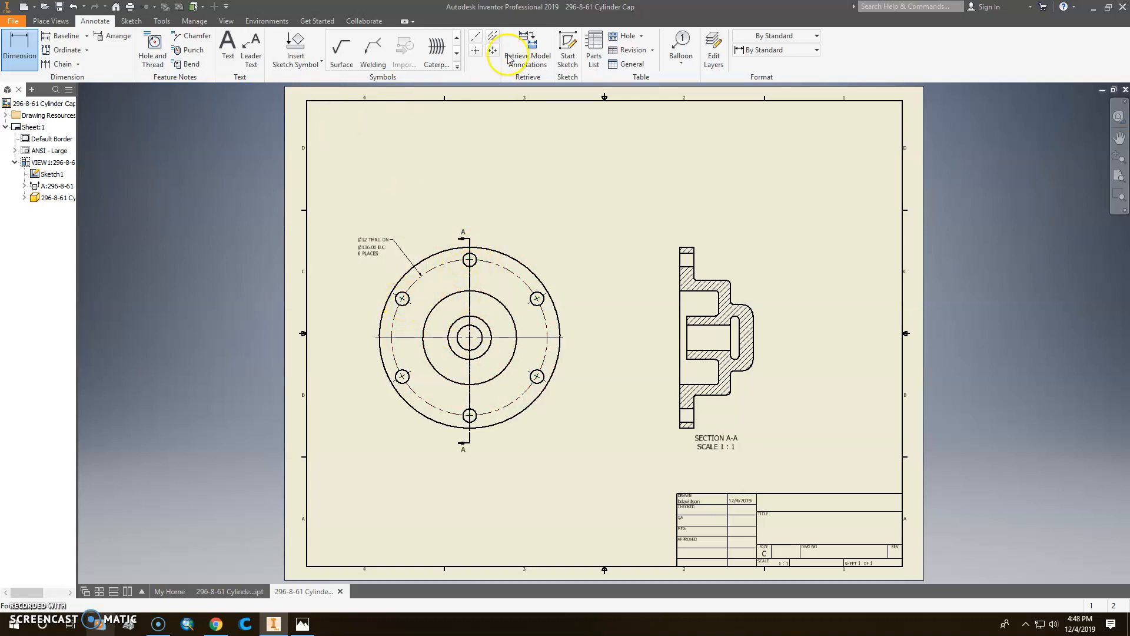
# Add bisector centerlines to the upper flange hole, the central bore and the lower flange hole in section A-A
pyautogui.click(493, 36)
pyautogui.scroll(5, 695, 247)
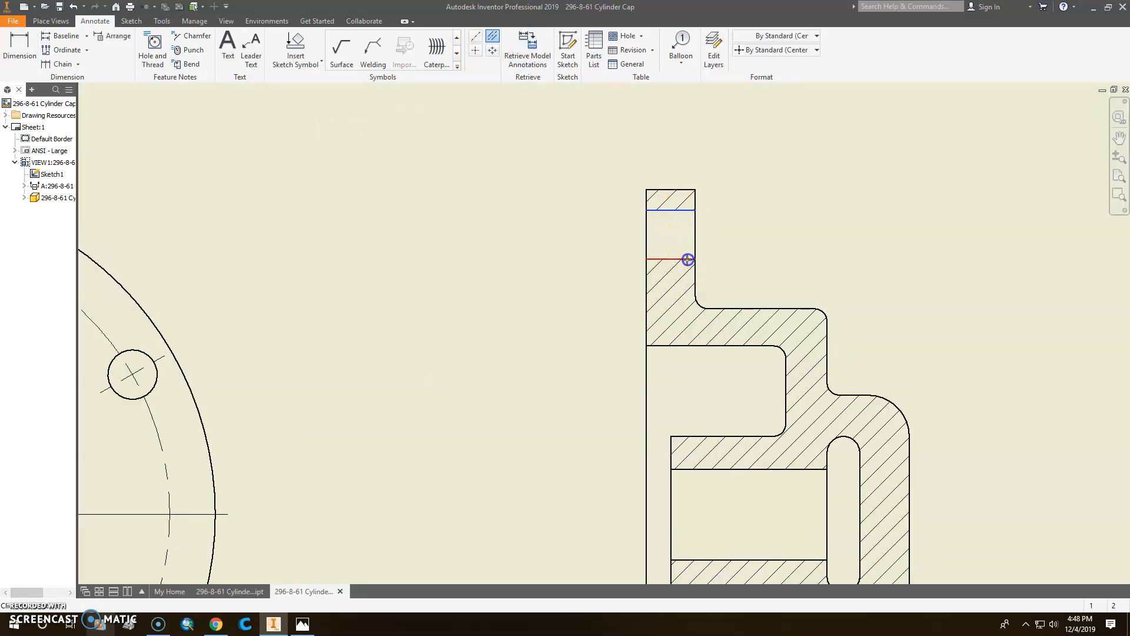
pyautogui.scroll(-5, 688, 259)
pyautogui.scroll(3, 710, 362)
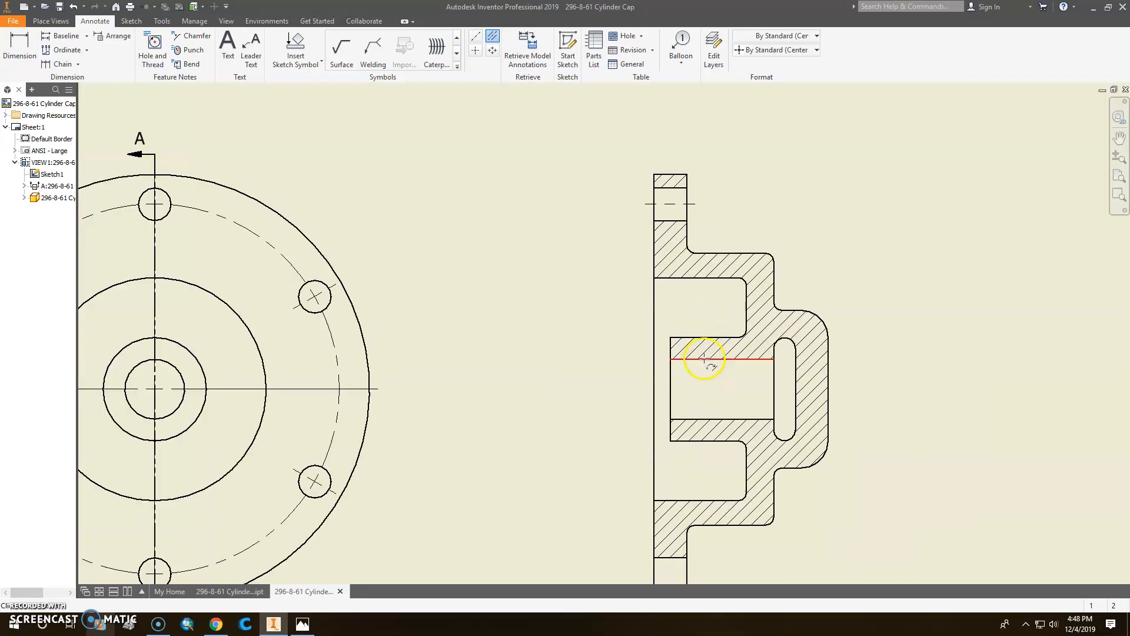
pyautogui.click(709, 419)
pyautogui.scroll(-4, 706, 471)
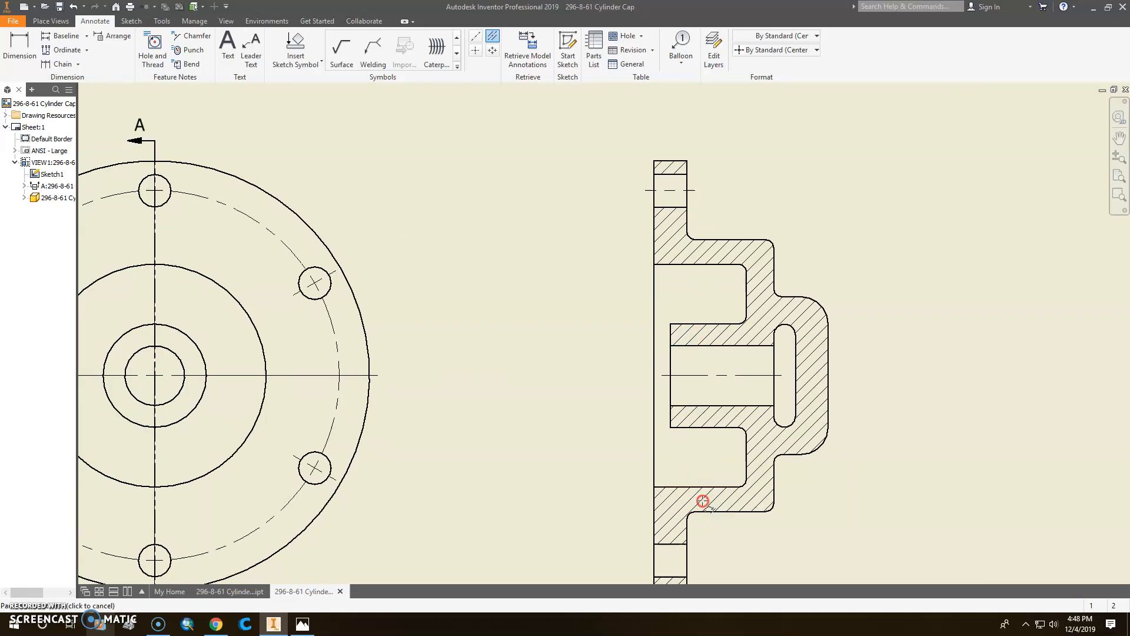
pyautogui.scroll(-2, 680, 421)
pyautogui.scroll(6, 686, 389)
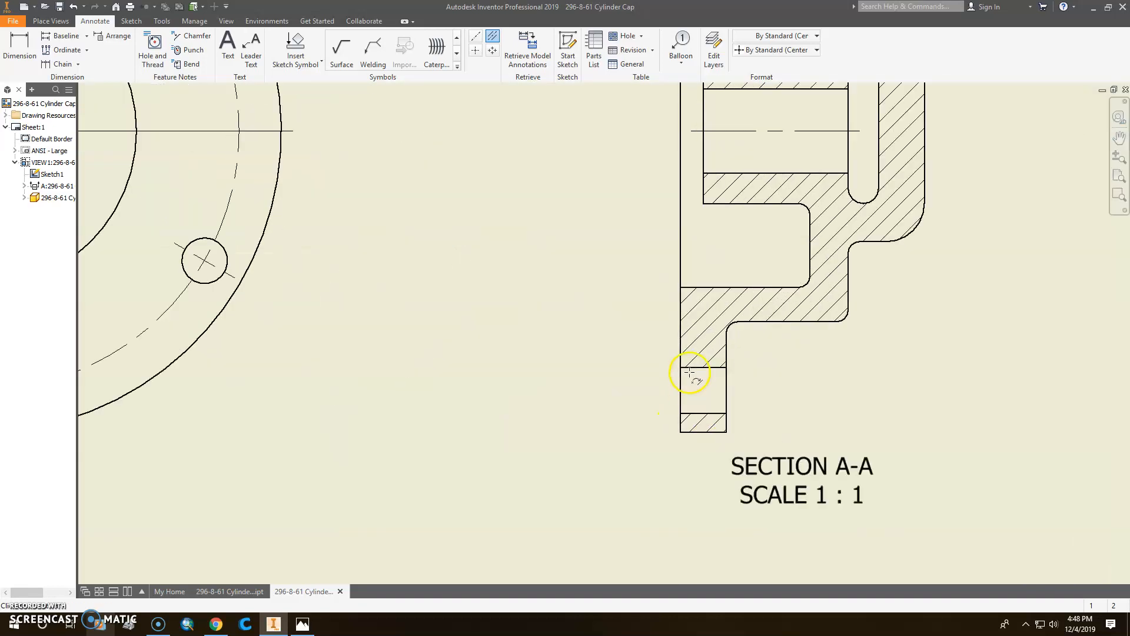
pyautogui.click(696, 417)
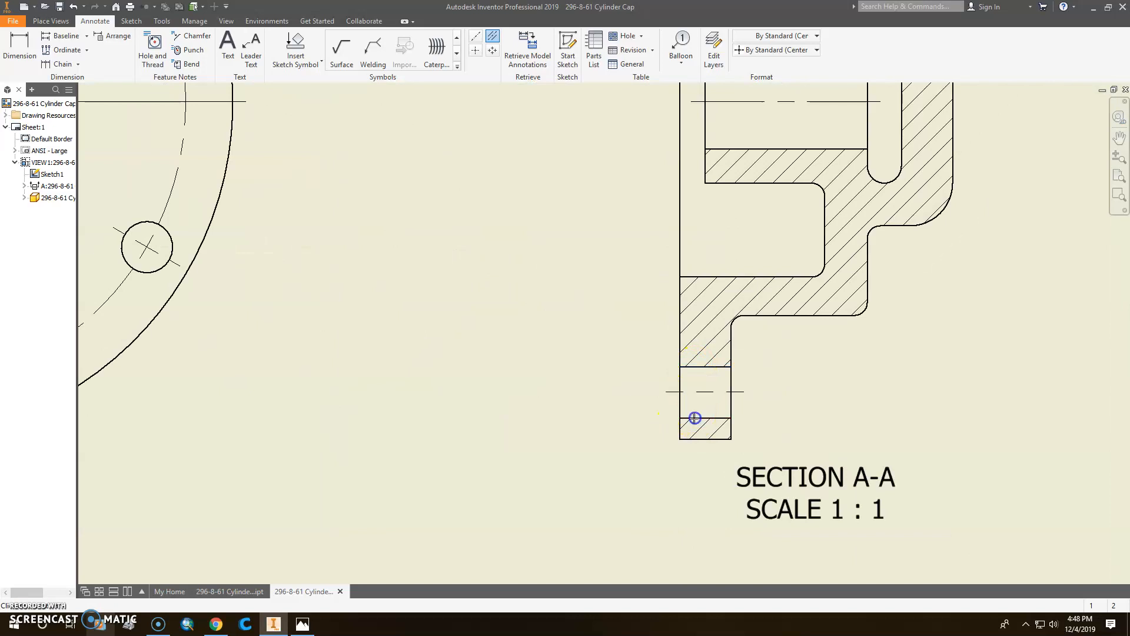
pyautogui.scroll(-5, 698, 418)
pyautogui.scroll(-4, 751, 316)
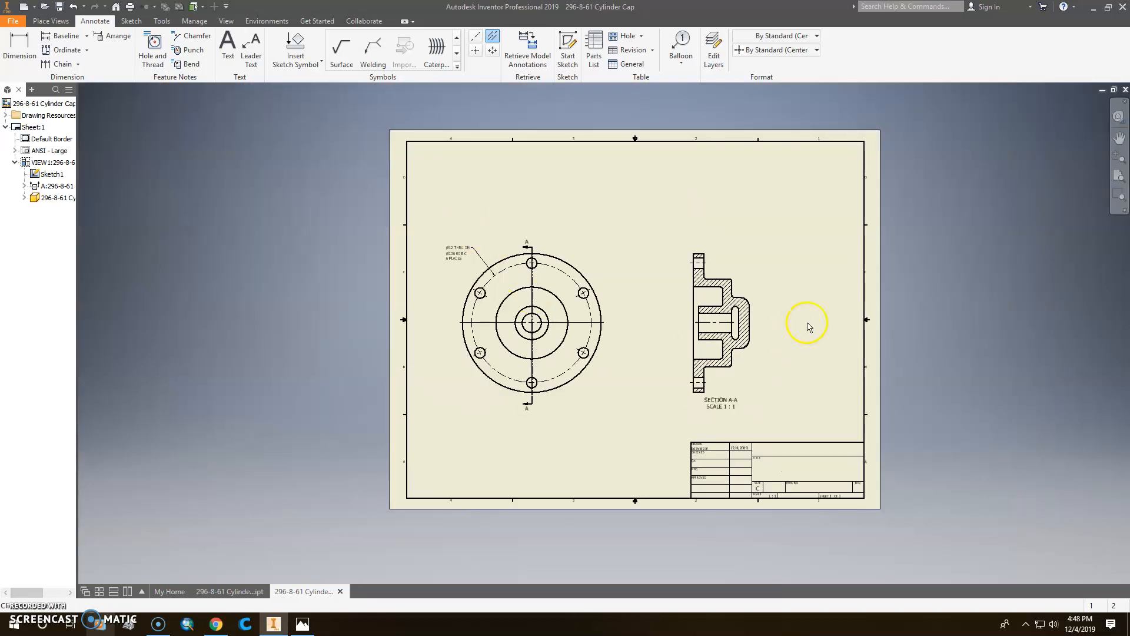
# Dimension the diameters of the outermost circle and the large inner circle, placing both to the left of the front view
pyautogui.moveTo(807, 323); pyautogui.dragTo(681, 280, button='middle')
pyautogui.scroll(5, 615, 291)
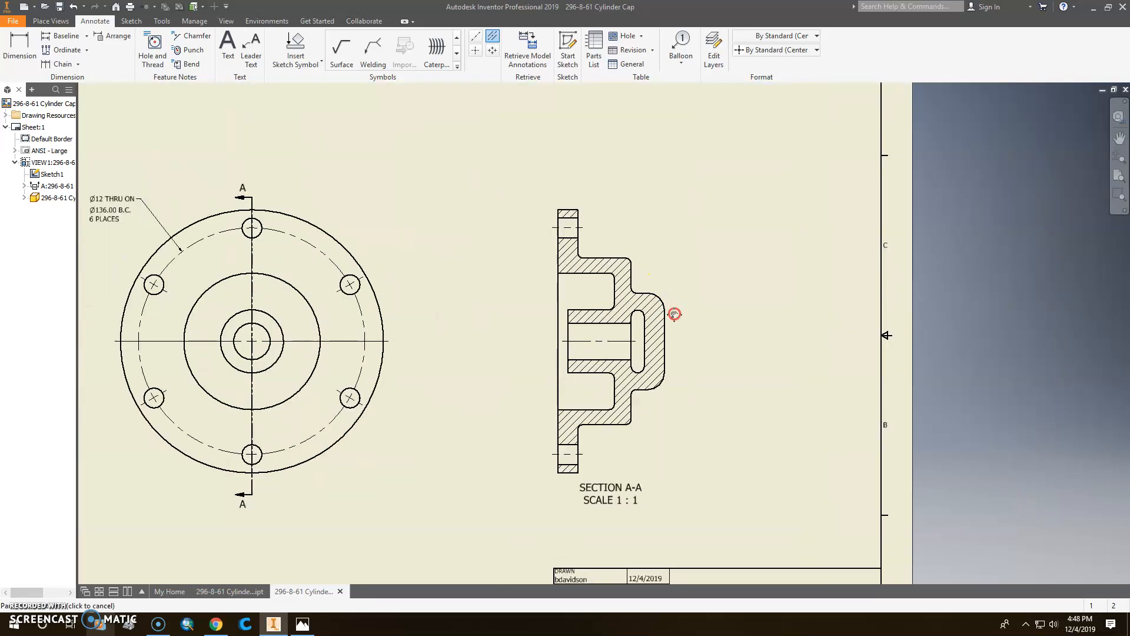
pyautogui.click(20, 50)
pyautogui.click(261, 294)
pyautogui.click(356, 346)
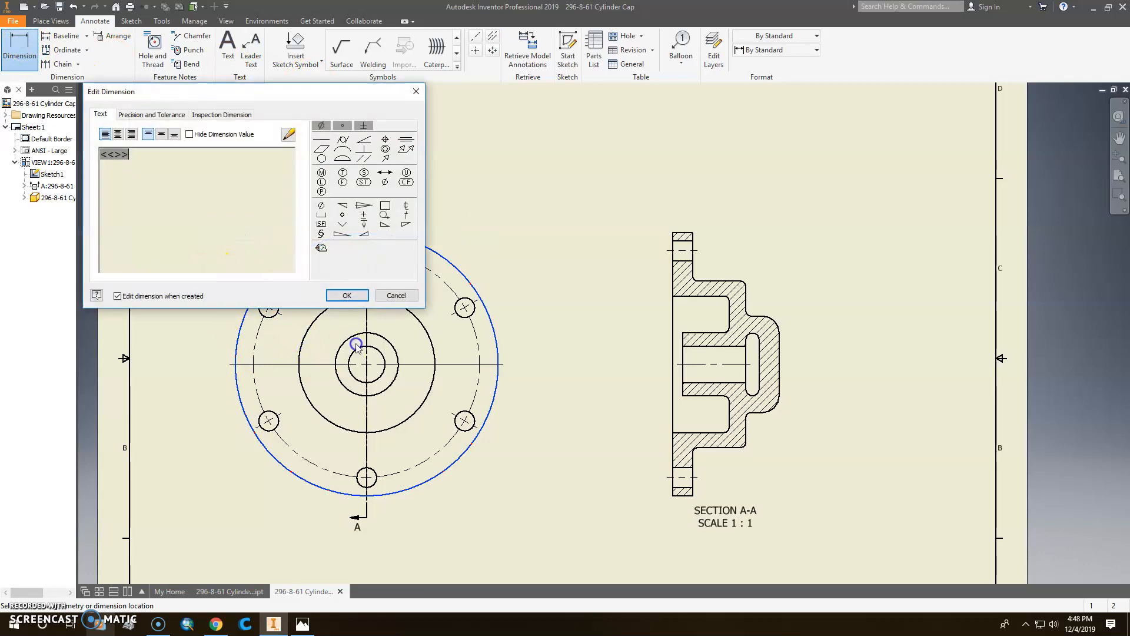
pyautogui.click(347, 295)
pyautogui.click(306, 341)
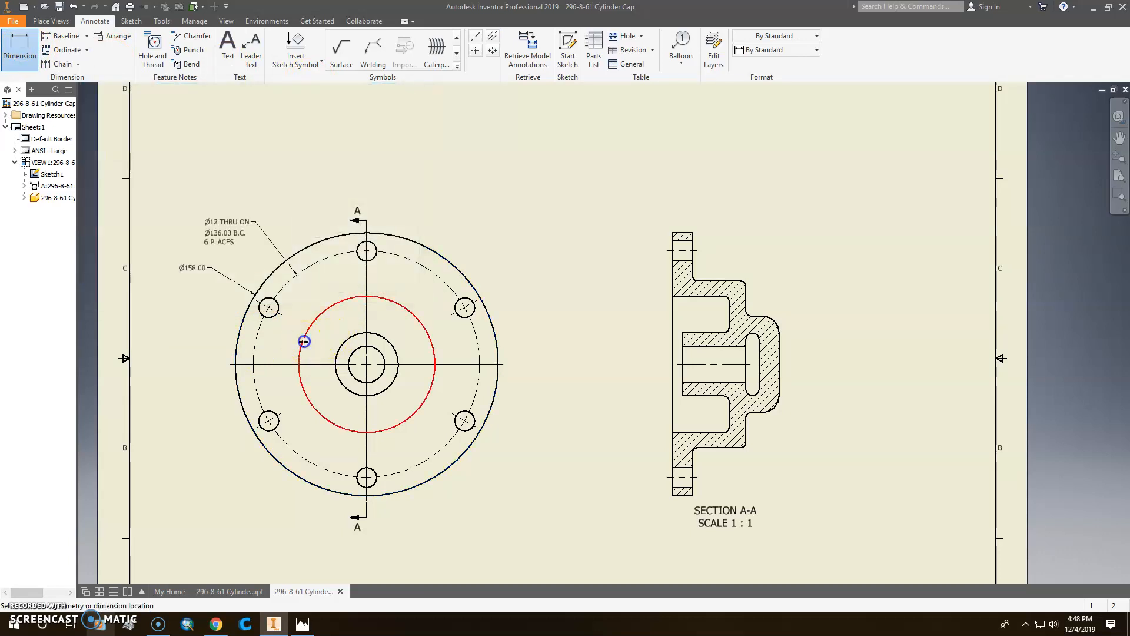
pyautogui.click(211, 317)
pyautogui.click(353, 298)
# Dimension the diameters of the two smallest concentric circles, placing both at the lower left of the front view
pyautogui.click(340, 382)
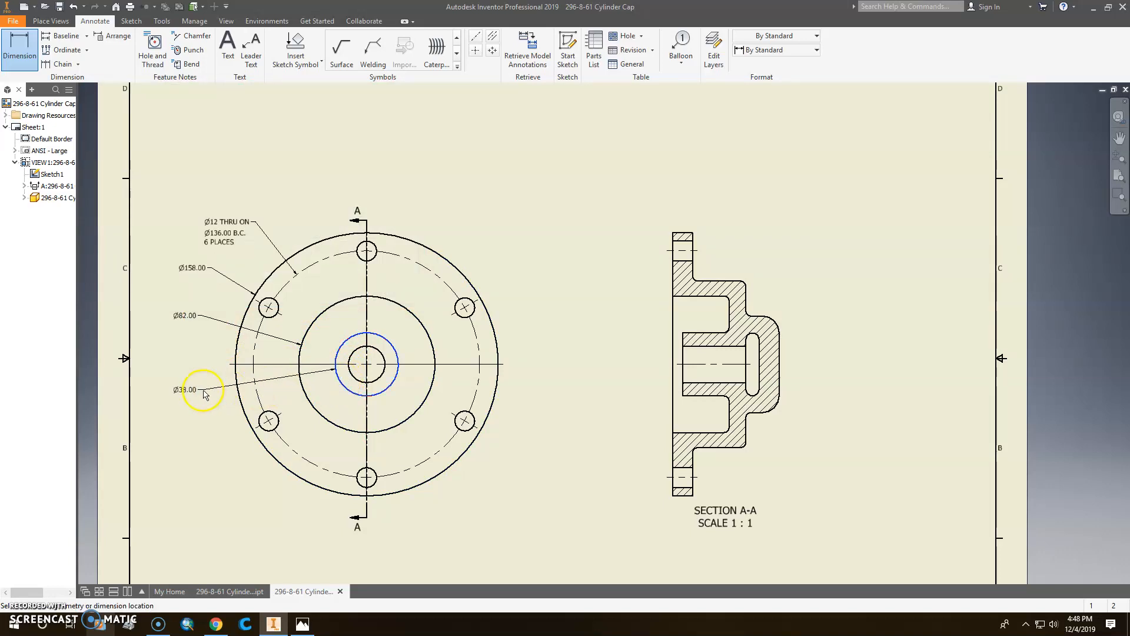
pyautogui.click(204, 393)
pyautogui.click(347, 296)
pyautogui.click(354, 377)
pyautogui.click(253, 470)
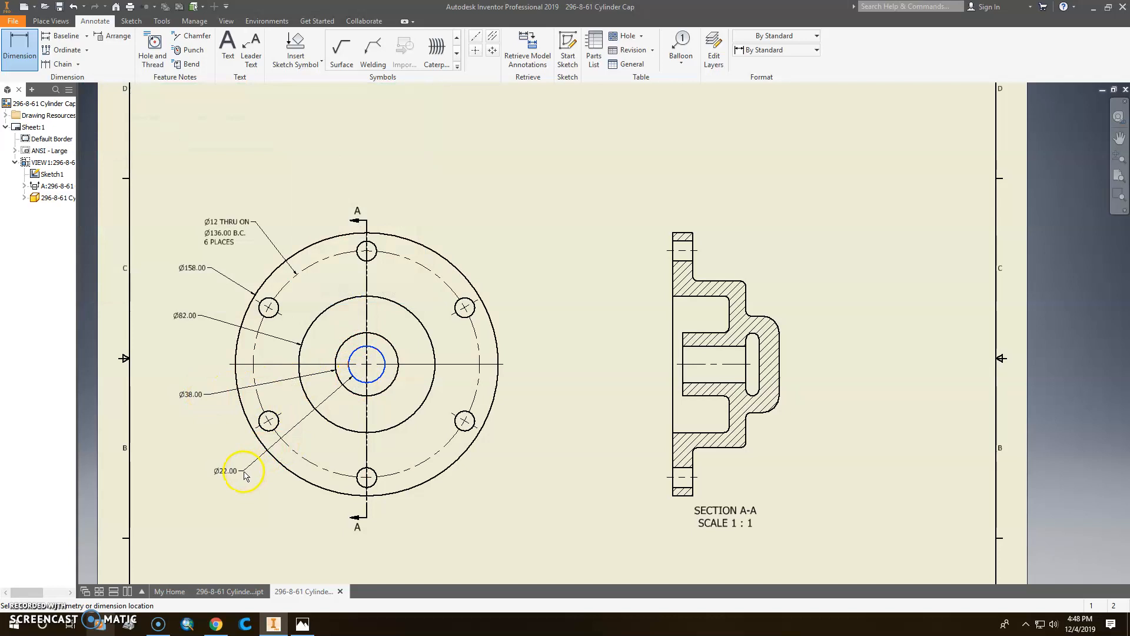
pyautogui.click(347, 296)
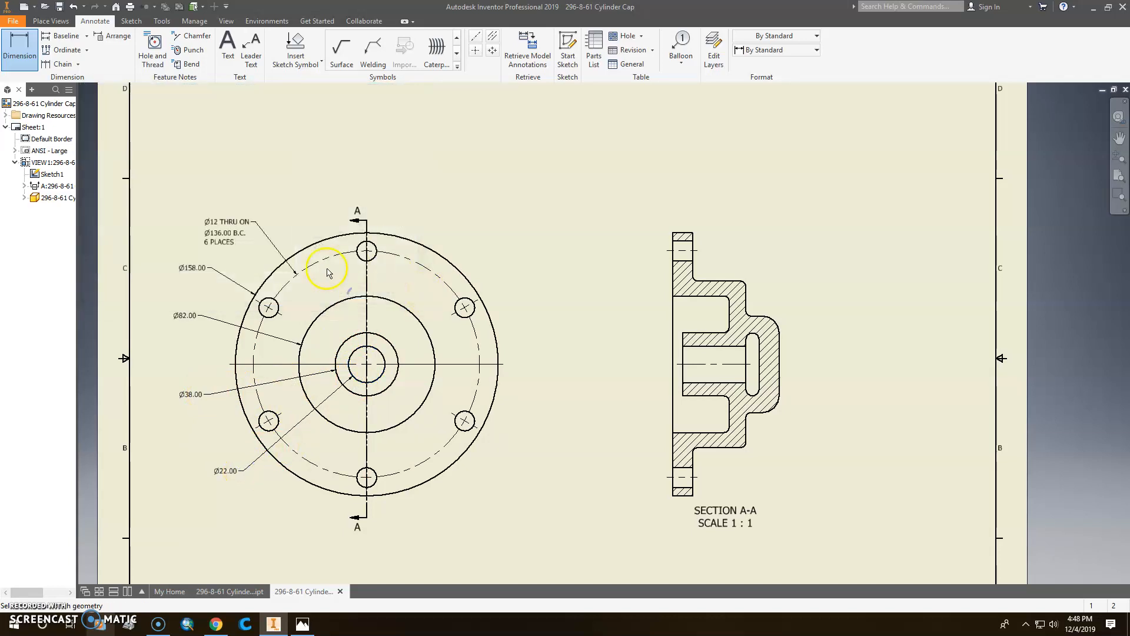
# Dimension the flange thickness along the top edge of section A-A, placing it above the view
pyautogui.moveTo(633, 334); pyautogui.dragTo(475, 305, button='middle')
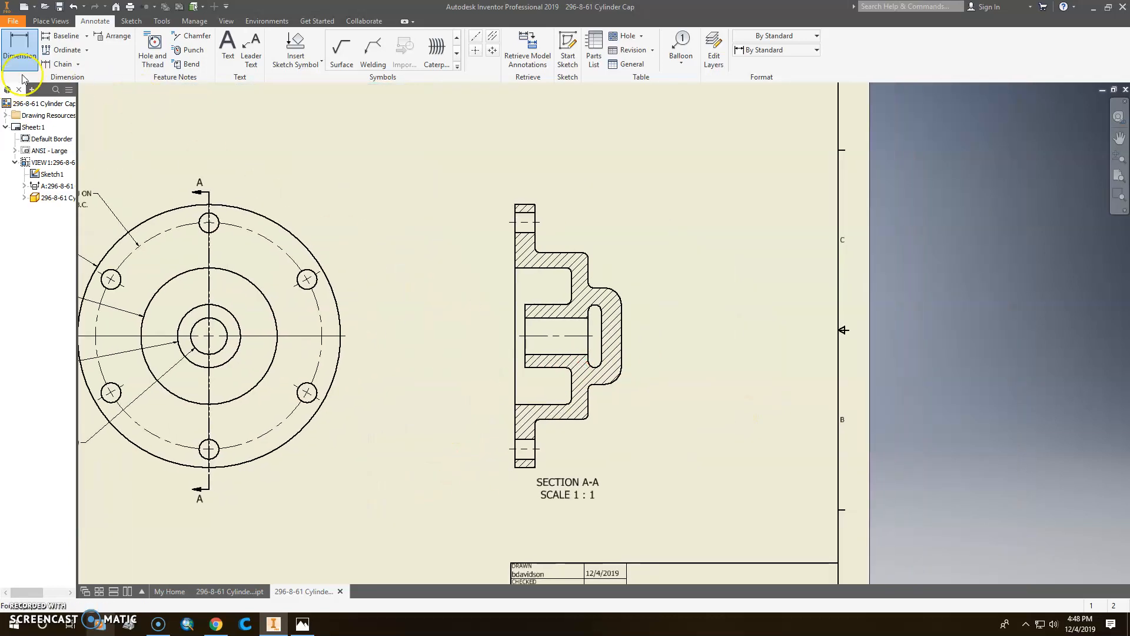
pyautogui.click(474, 243)
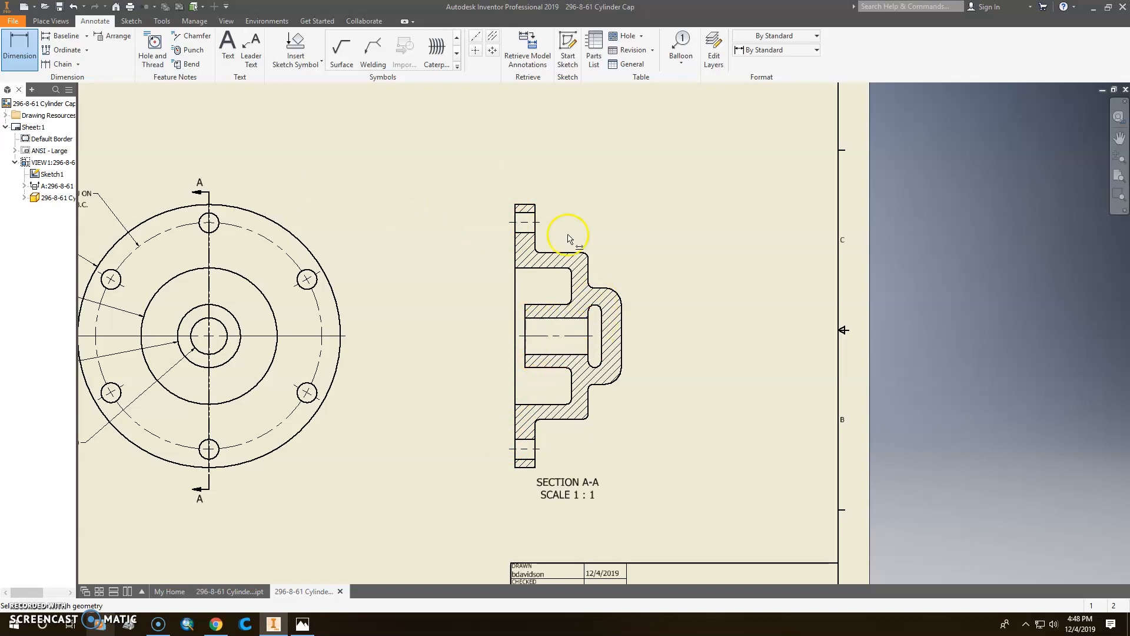
pyautogui.scroll(5, 527, 220)
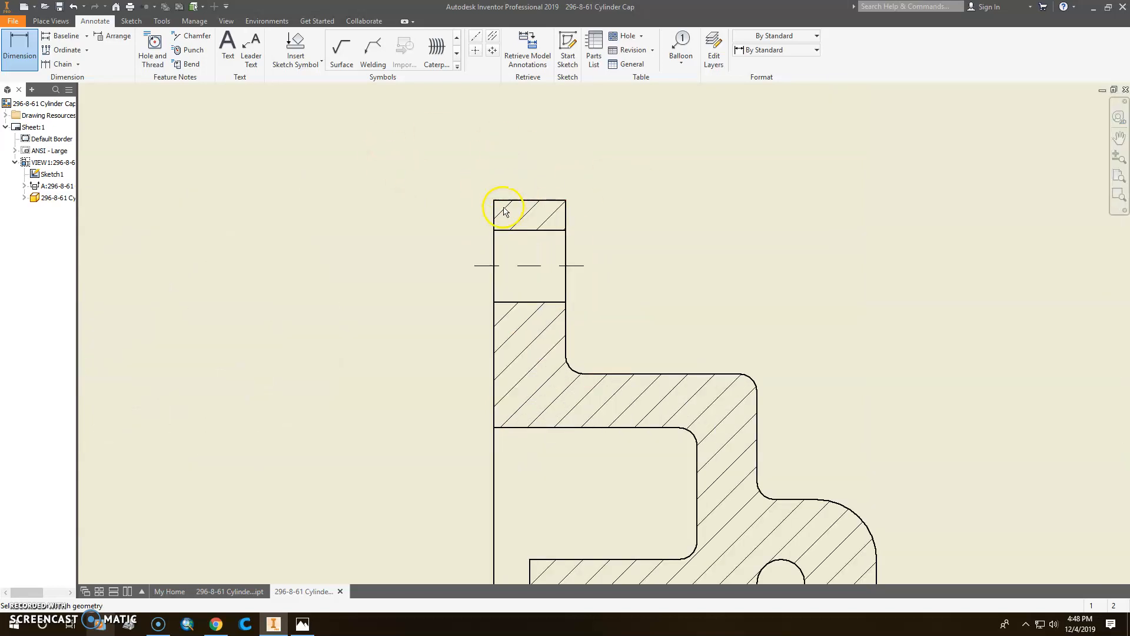
pyautogui.click(506, 202)
pyautogui.moveTo(545, 116); pyautogui.dragTo(556, 202, button='middle')
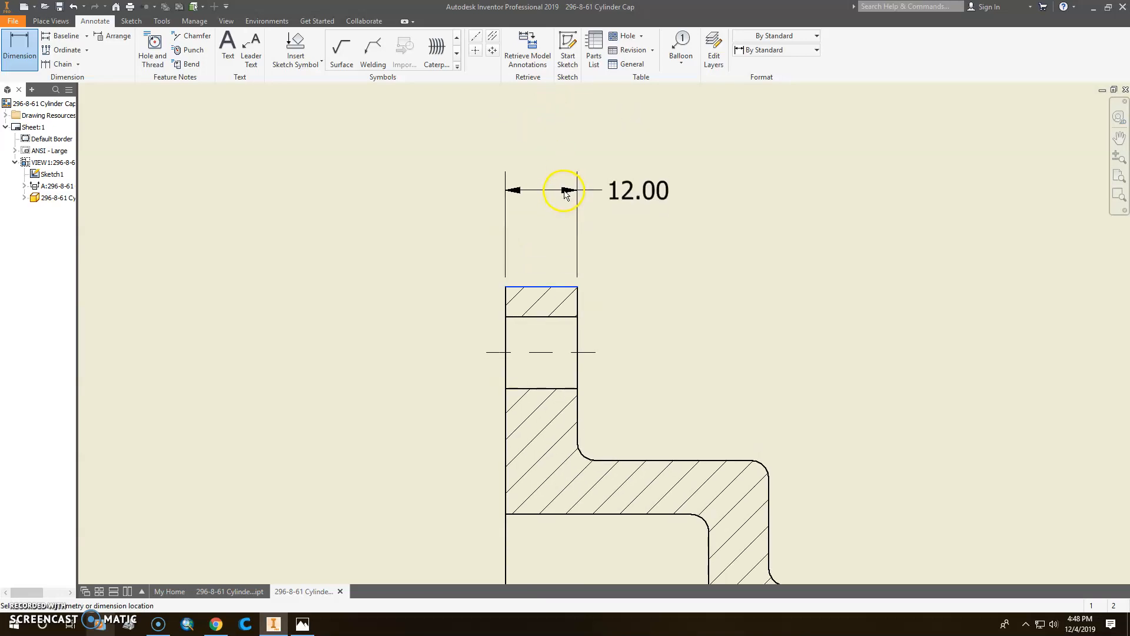
pyautogui.click(554, 205)
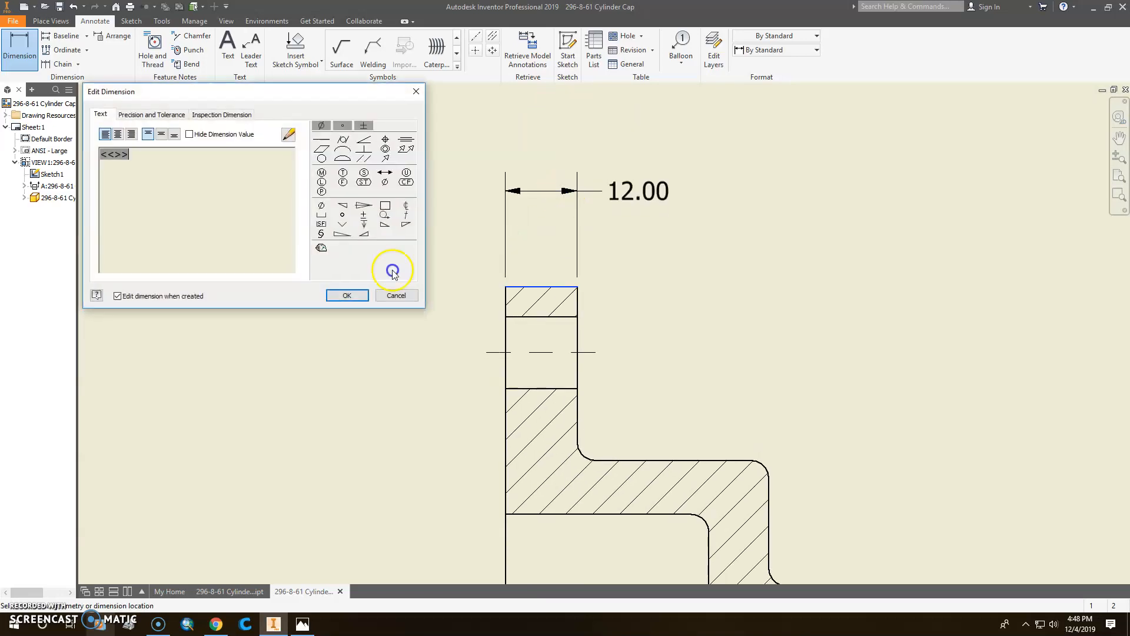
pyautogui.click(348, 296)
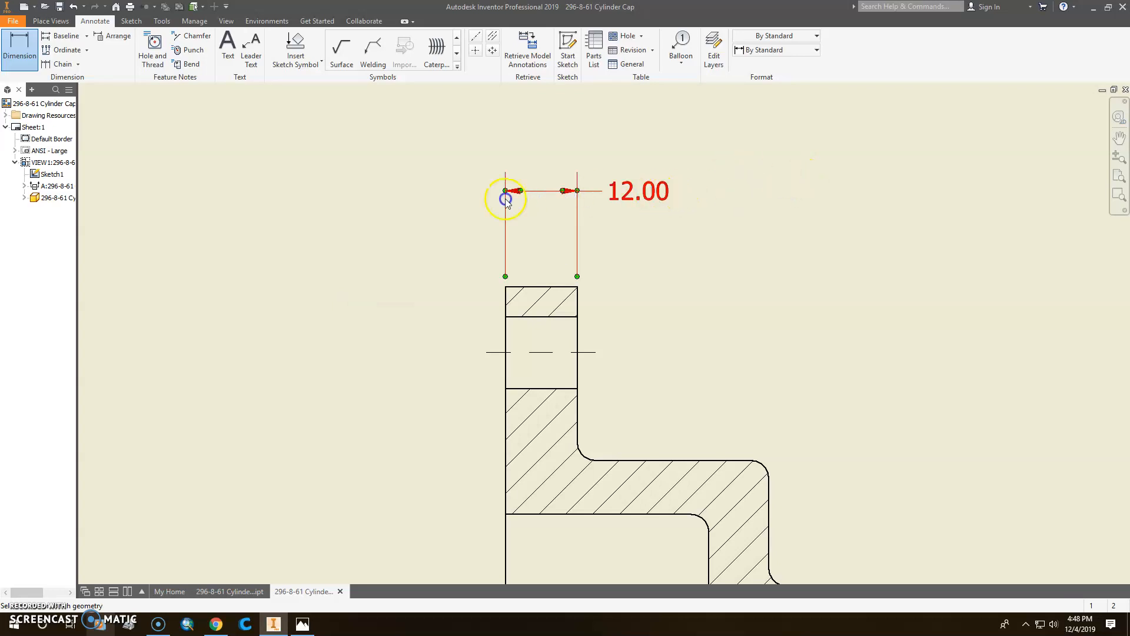
# Move the flange thickness dimension text to the left of its extension lines
pyautogui.doubleClick(526, 199)
pyautogui.press('Escape')
pyautogui.press('Escape')
pyautogui.moveTo(644, 202); pyautogui.dragTo(436, 195)
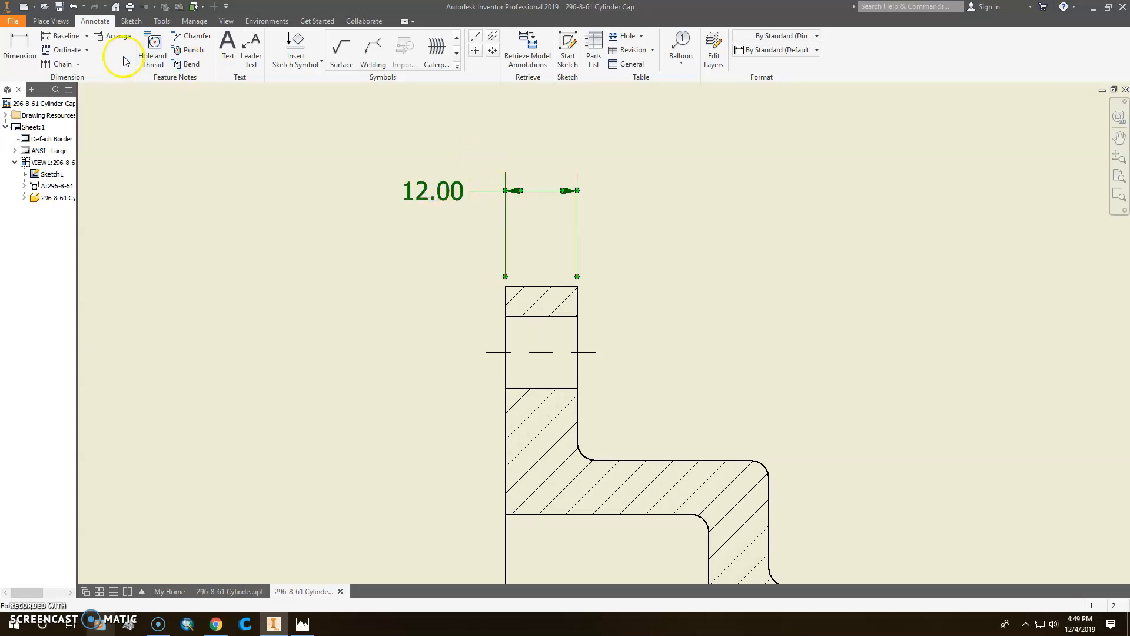
# Dimension horizontally from the flange's right face to the stepped body's right face, in line with the flange thickness dimension
pyautogui.click(20, 48)
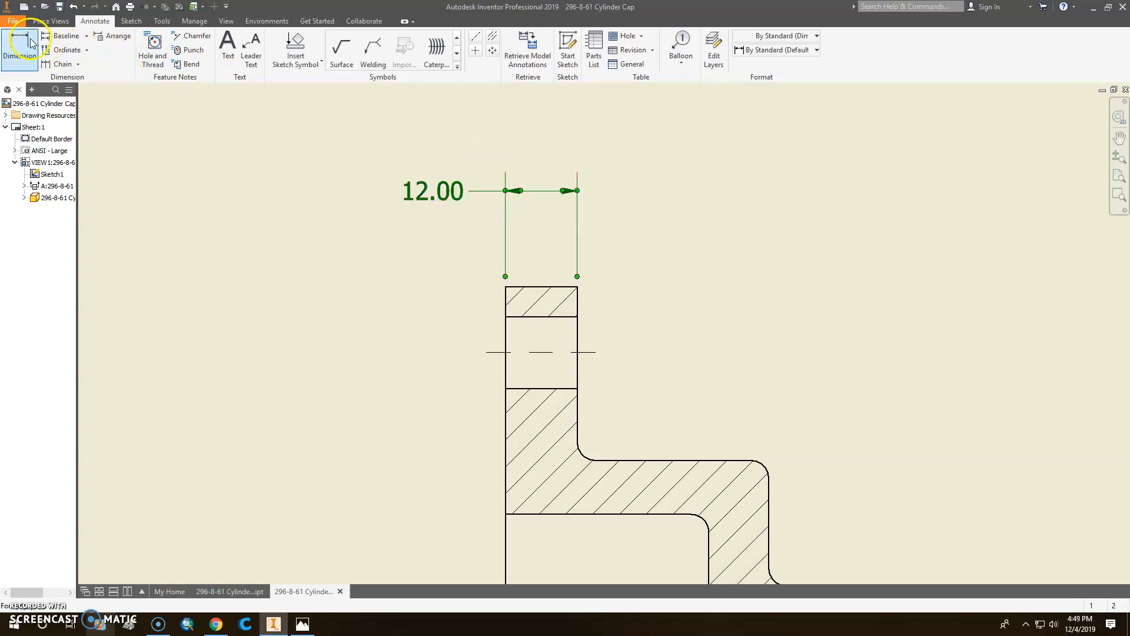
pyautogui.click(578, 295)
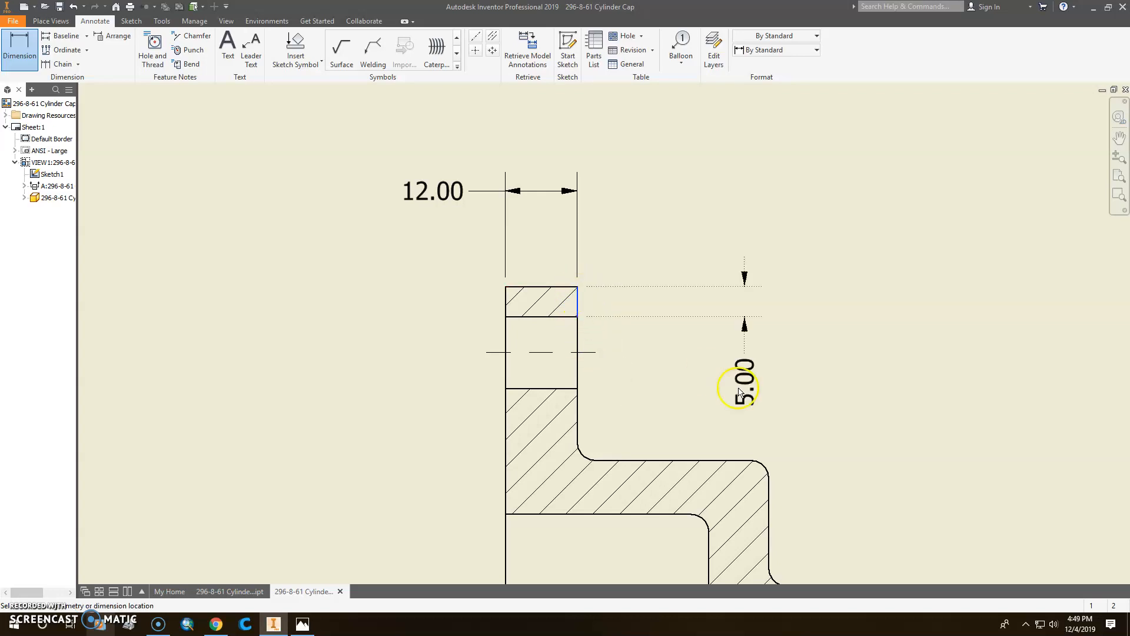
pyautogui.click(768, 488)
pyautogui.click(663, 195)
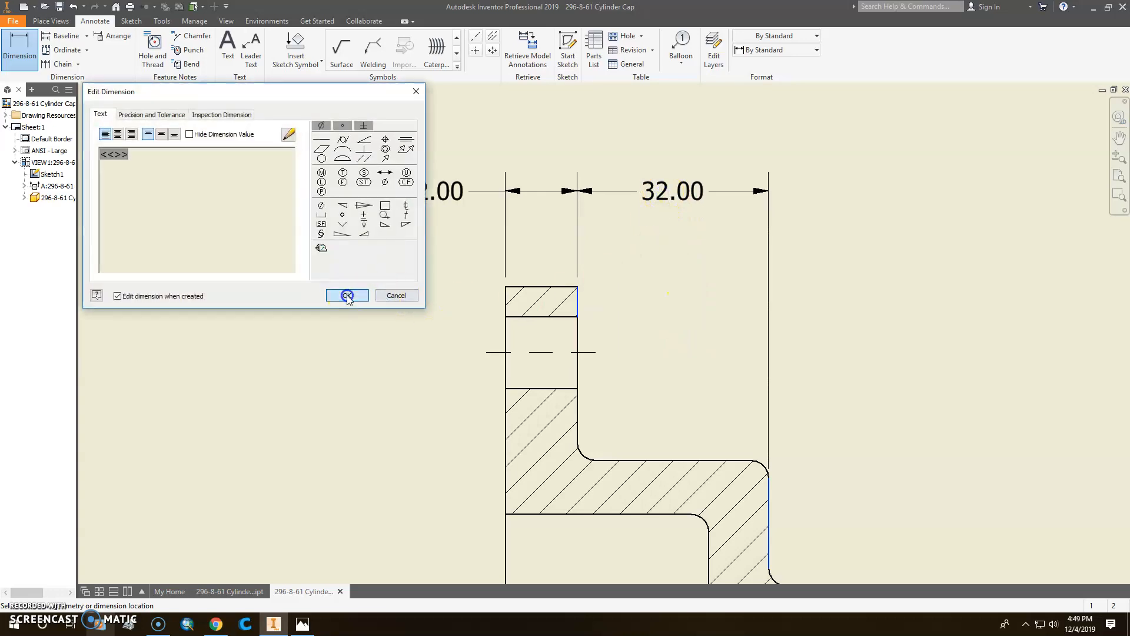
pyautogui.click(347, 296)
# Dimension the overall width of section A-A from the flange's left face to the cap's right end, placed above the other dimensions
pyautogui.moveTo(748, 348)
pyautogui.mouseDown(button='middle')
pyautogui.moveTo(739, 369)
pyautogui.moveTo(719, 267)
pyautogui.mouseUp(button='middle')
pyautogui.scroll(1, 719, 267)
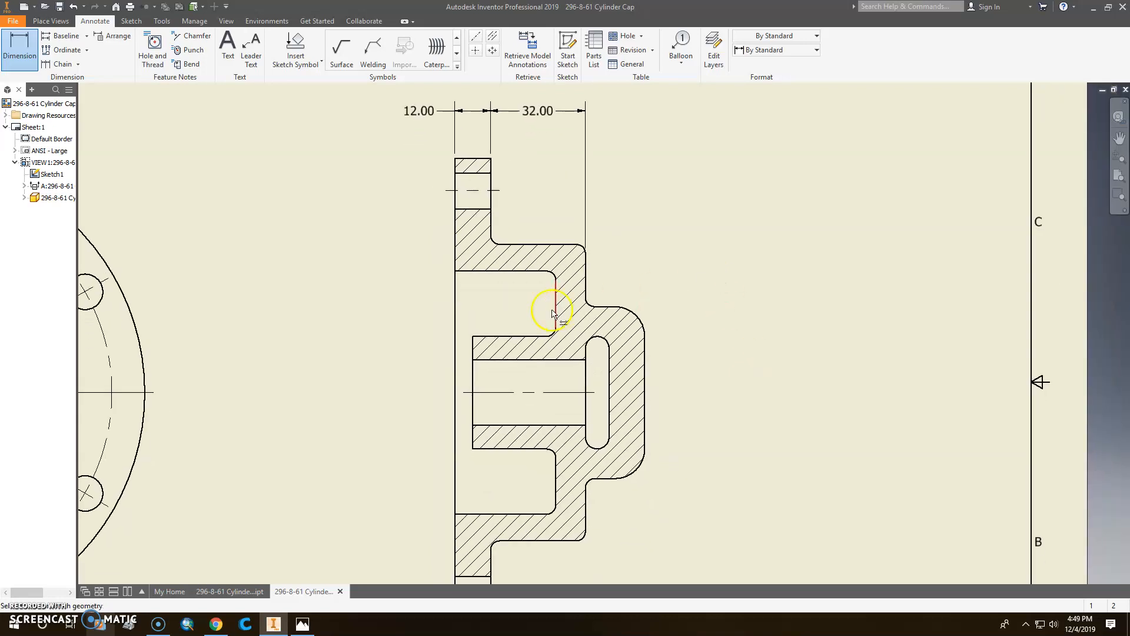
pyautogui.scroll(-4, 455, 168)
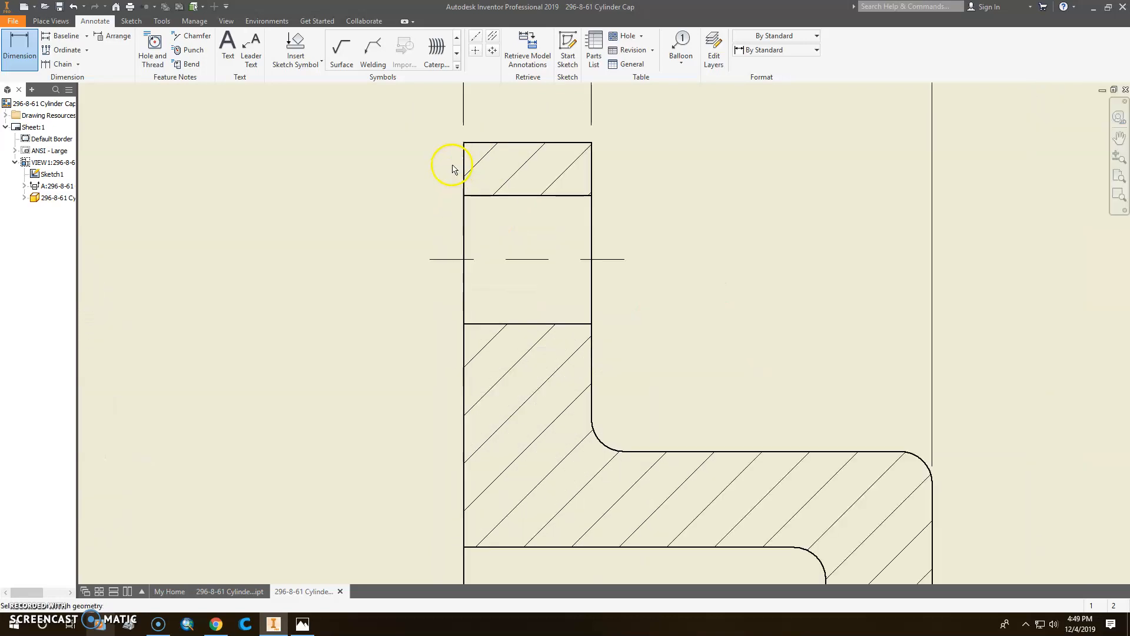
pyautogui.click(465, 156)
pyautogui.scroll(5, 465, 156)
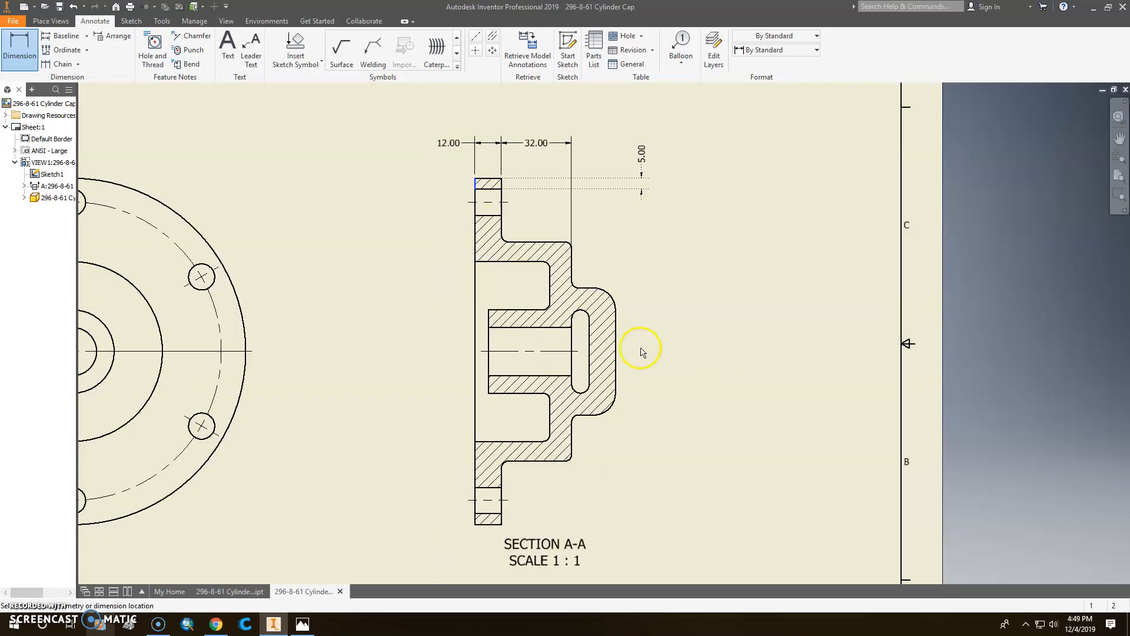
pyautogui.click(615, 312)
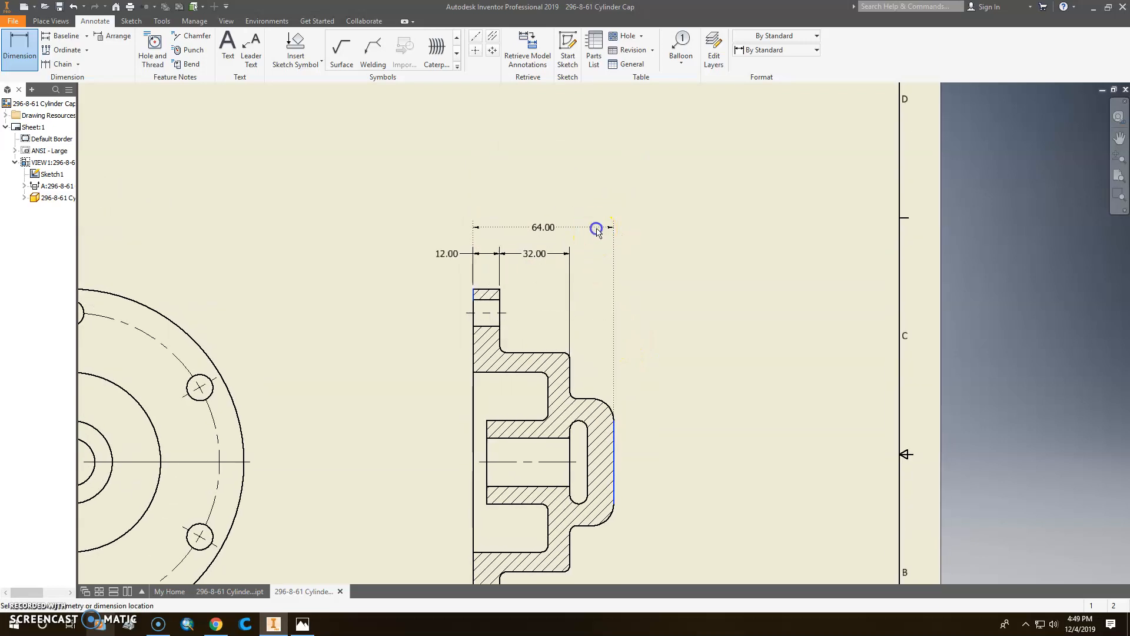
pyautogui.click(597, 230)
pyautogui.click(346, 295)
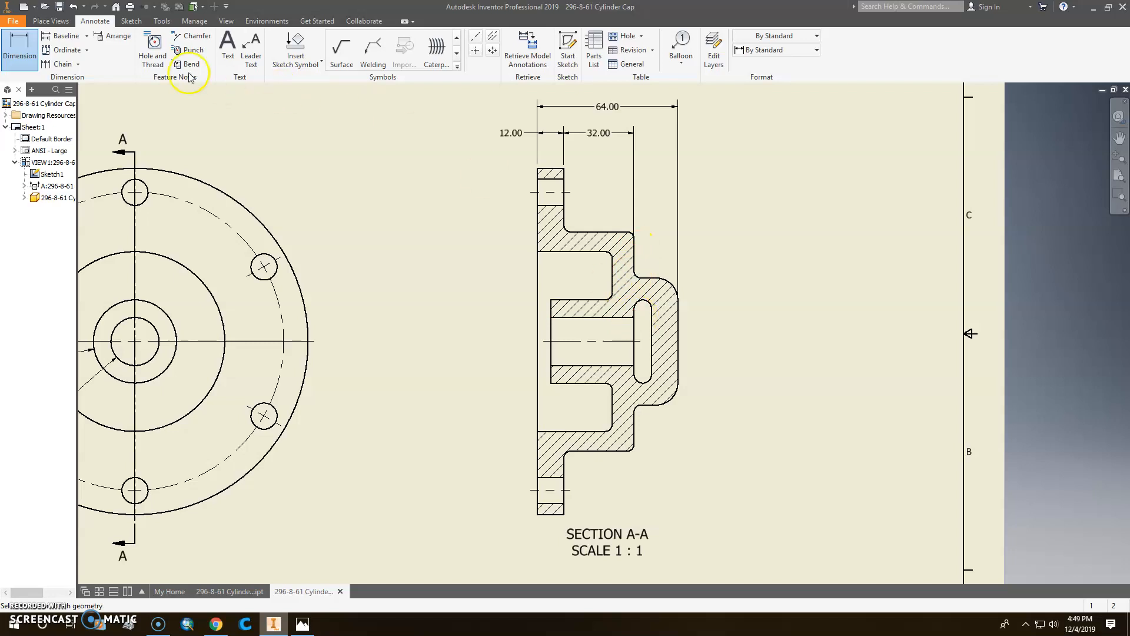
# Dimension the width of the rounded internal recess at the end of the bore, placing it above the stepped body
pyautogui.scroll(3, 639, 316)
pyautogui.click(632, 316)
pyautogui.click(665, 310)
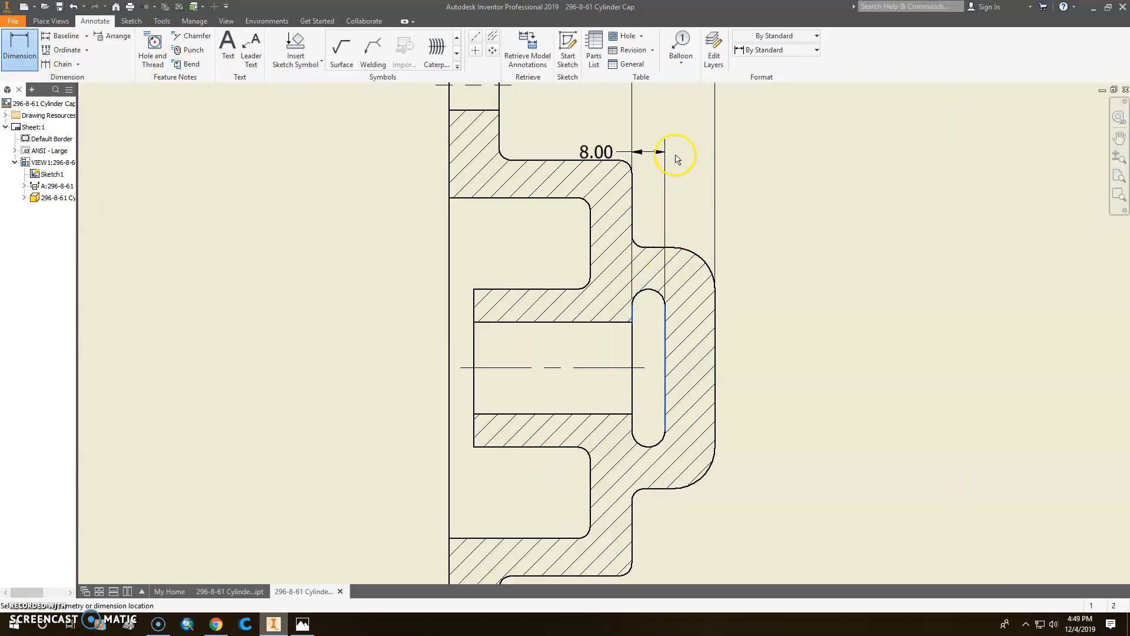
pyautogui.moveTo(674, 148); pyautogui.dragTo(676, 250, button='middle')
pyautogui.click(676, 117)
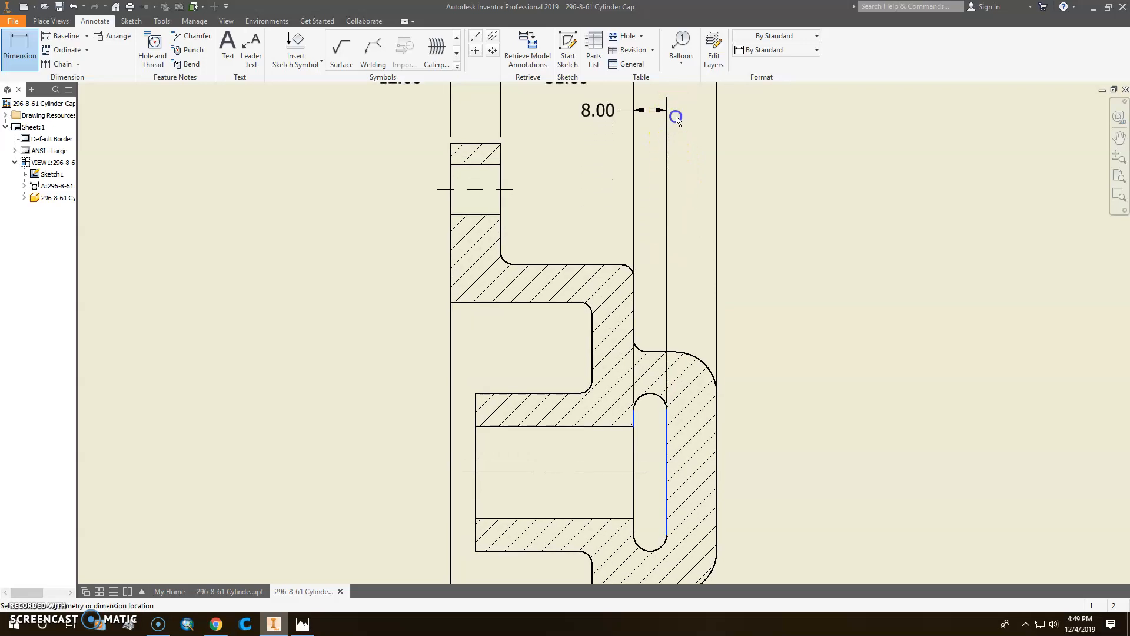
pyautogui.click(356, 296)
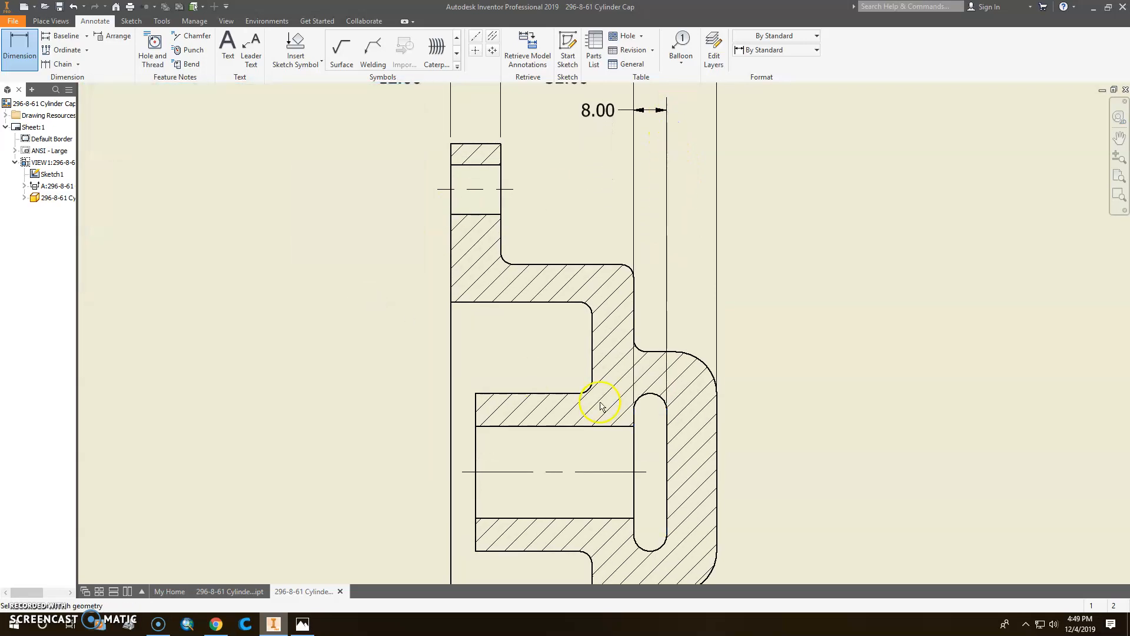
# Dimension the wall thickness between the inner cavity's end face and the stepped body's right face, just below the recess width dimension
pyautogui.click(634, 305)
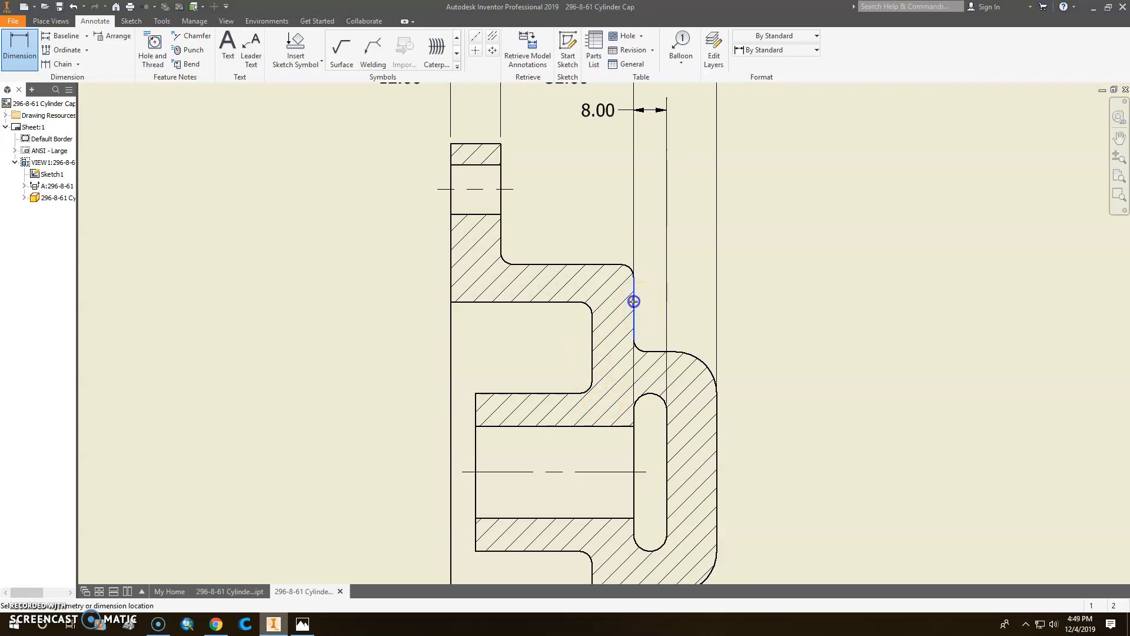
pyautogui.click(593, 324)
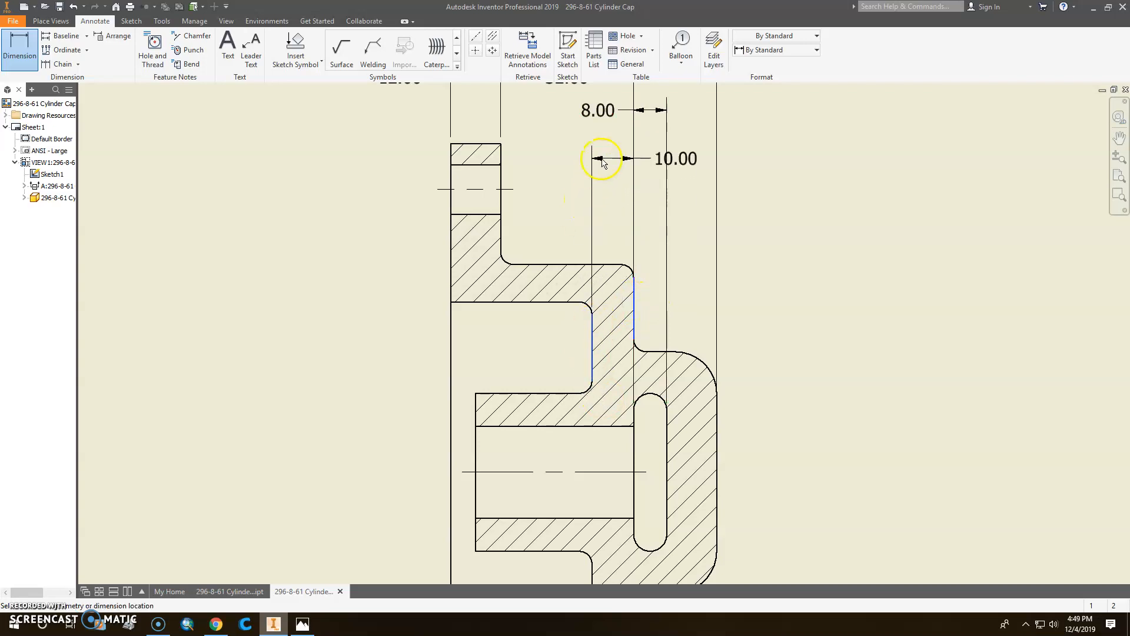
pyautogui.click(601, 149)
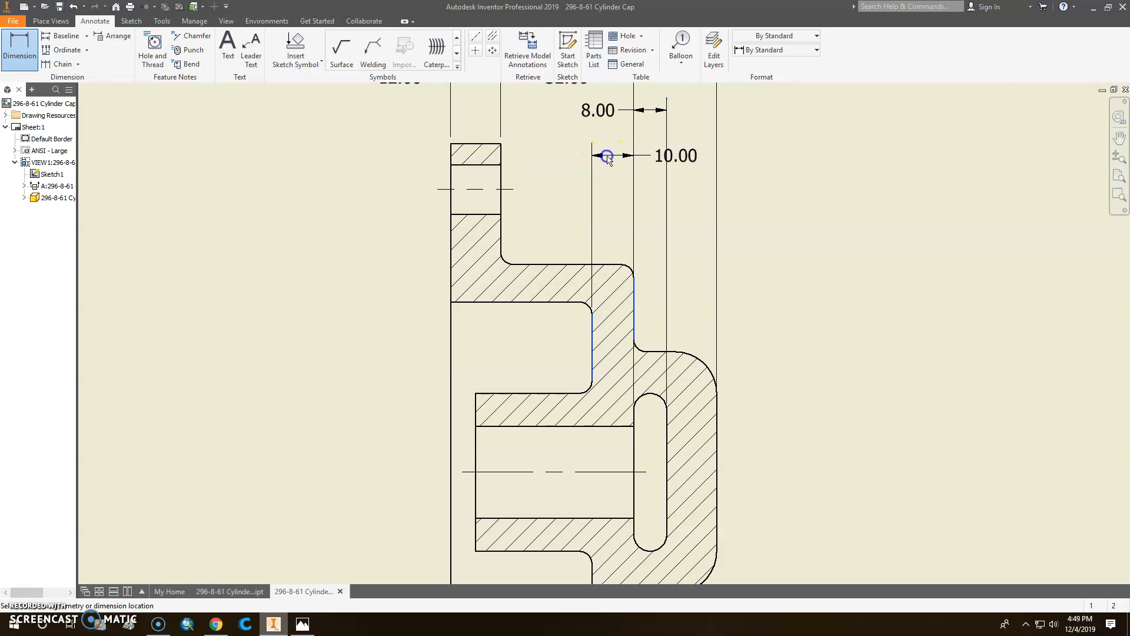
pyautogui.click(607, 157)
pyautogui.click(354, 292)
pyautogui.moveTo(814, 288); pyautogui.dragTo(815, 400, button='middle')
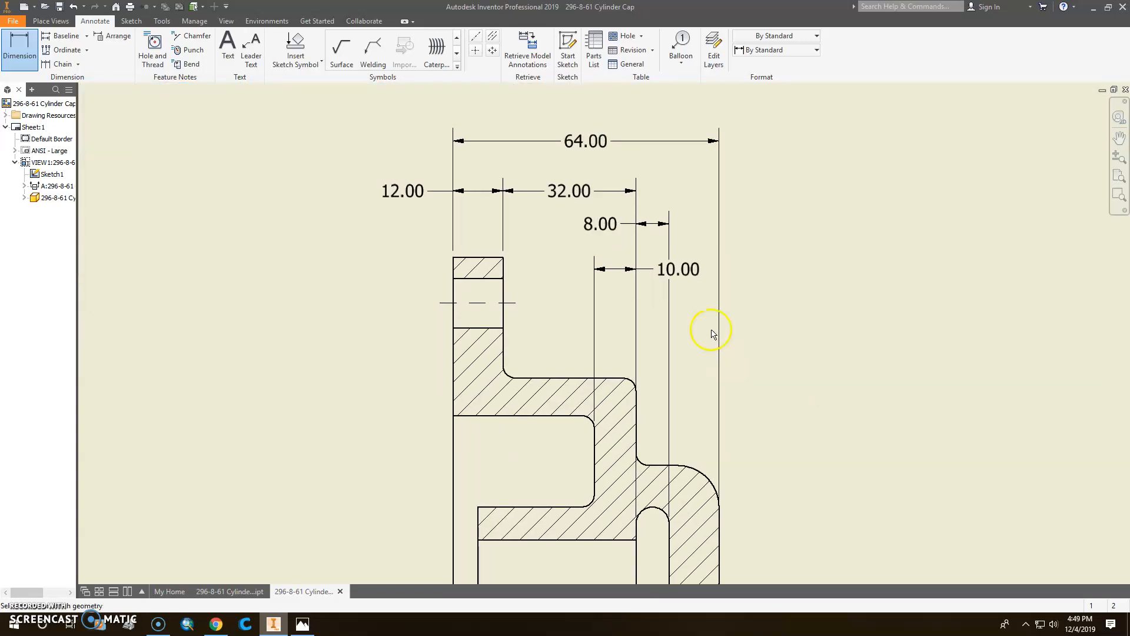
pyautogui.click(566, 270)
pyautogui.click(394, 294)
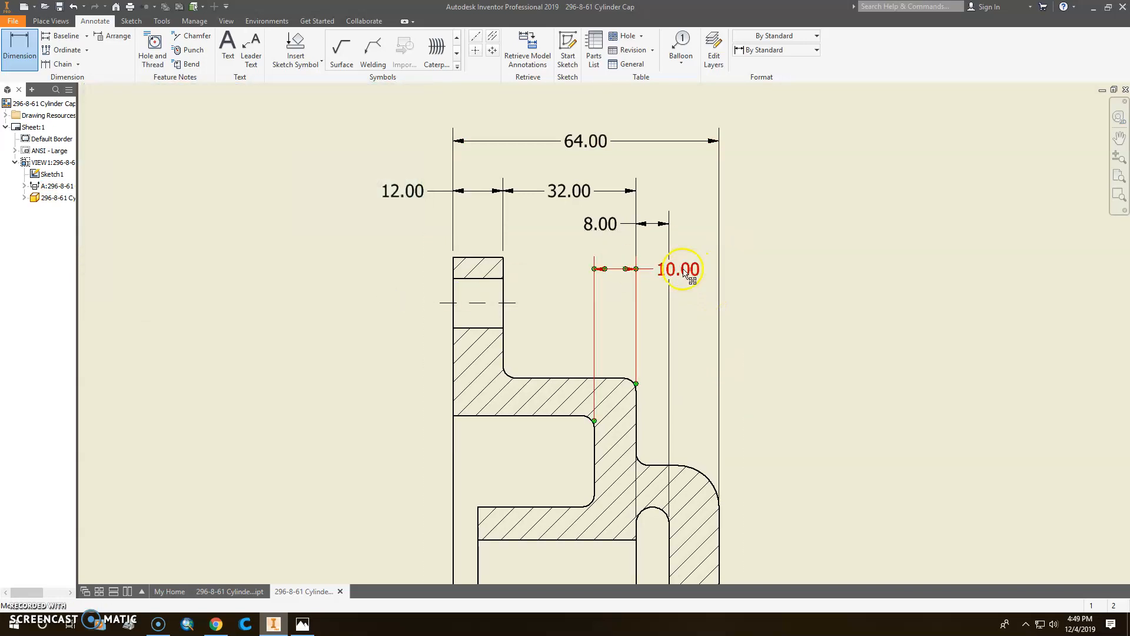
# Move the cavity wall thickness dimension's text to the left of its arrows and shift the recess width dimension slightly higher
pyautogui.press('Escape')
pyautogui.moveTo(684, 273); pyautogui.dragTo(555, 259)
pyautogui.moveTo(601, 225)
pyautogui.mouseDown()
pyautogui.moveTo(623, 224)
pyautogui.moveTo(615, 284)
pyautogui.moveTo(601, 222)
pyautogui.mouseUp()
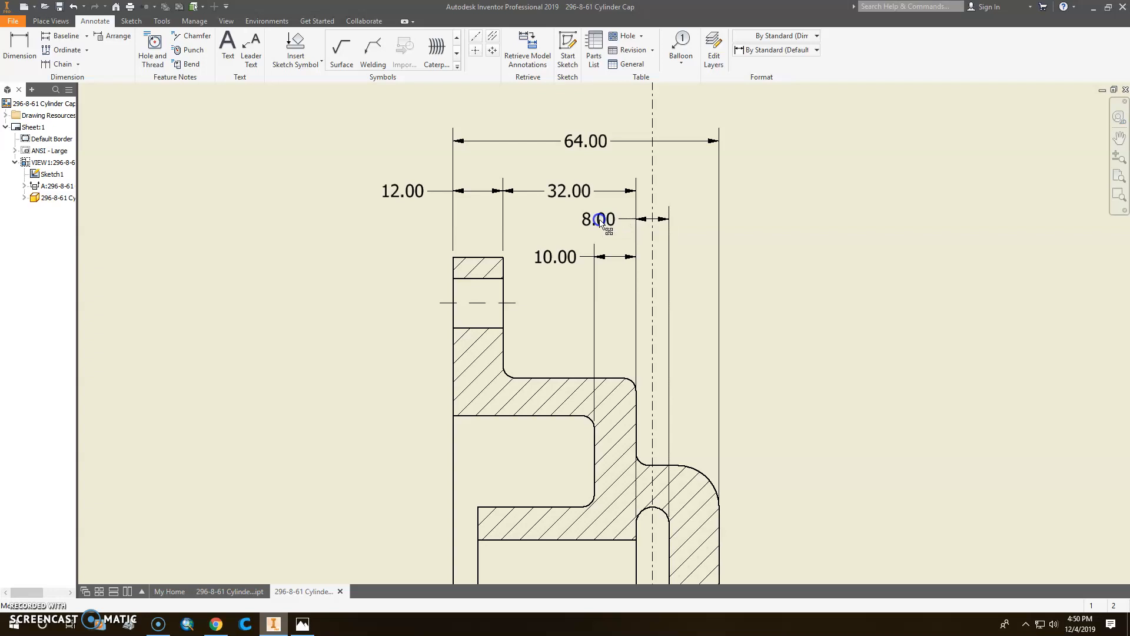
pyautogui.click(461, 348)
pyautogui.moveTo(791, 274); pyautogui.dragTo(791, 186, button='middle')
pyautogui.press('Escape')
# Dimension the offset from the flange's left face to the inner hub's left end, with its text left of the arrows below the flange thickness
pyautogui.moveTo(836, 277)
pyautogui.mouseDown(button='middle')
pyautogui.moveTo(858, 219)
pyautogui.moveTo(860, 239)
pyautogui.moveTo(866, 151)
pyautogui.mouseUp(button='middle')
pyautogui.moveTo(815, 330); pyautogui.dragTo(748, 299, button='middle')
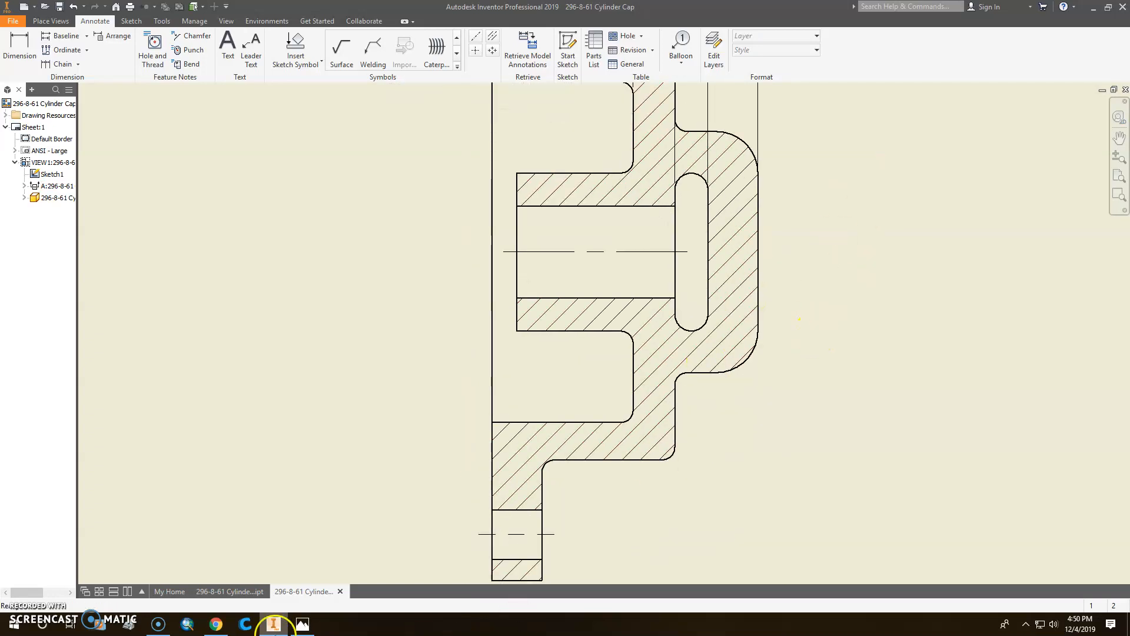
pyautogui.click(303, 625)
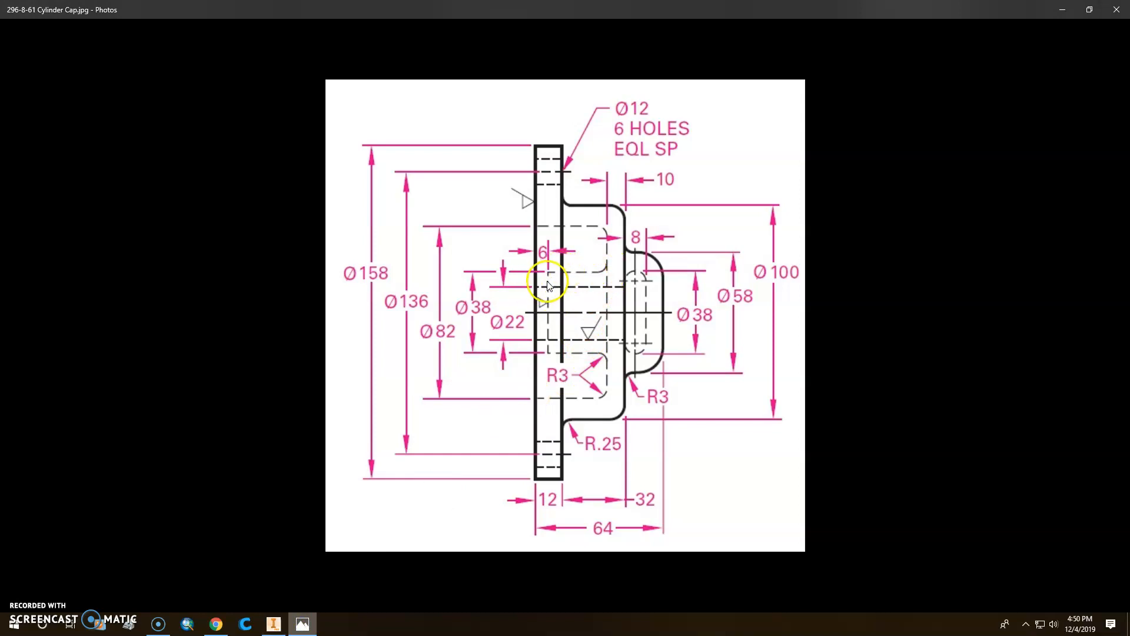
pyautogui.click(273, 624)
pyautogui.moveTo(523, 329); pyautogui.dragTo(523, 555, button='middle')
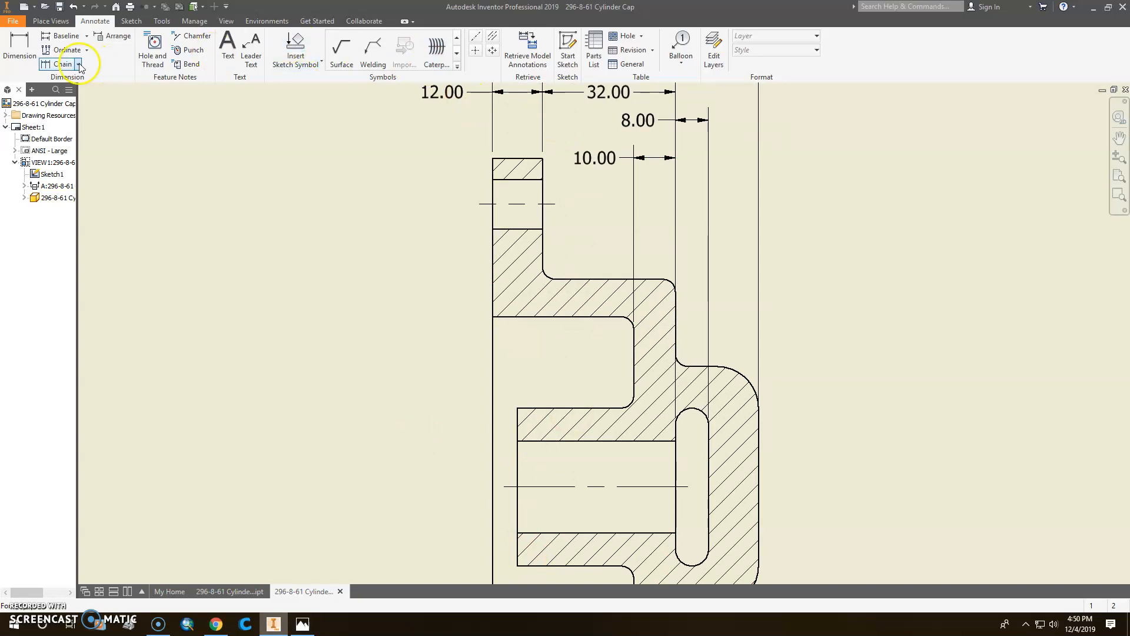
pyautogui.click(28, 52)
pyautogui.click(519, 420)
pyautogui.click(485, 157)
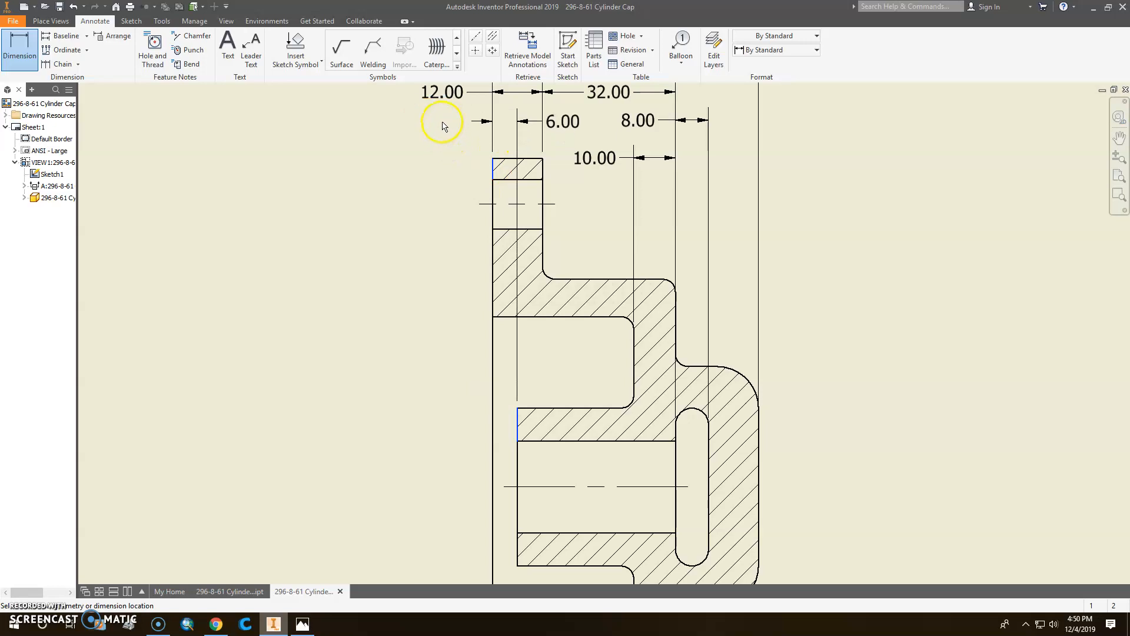
pyautogui.click(576, 104)
pyautogui.press('Return')
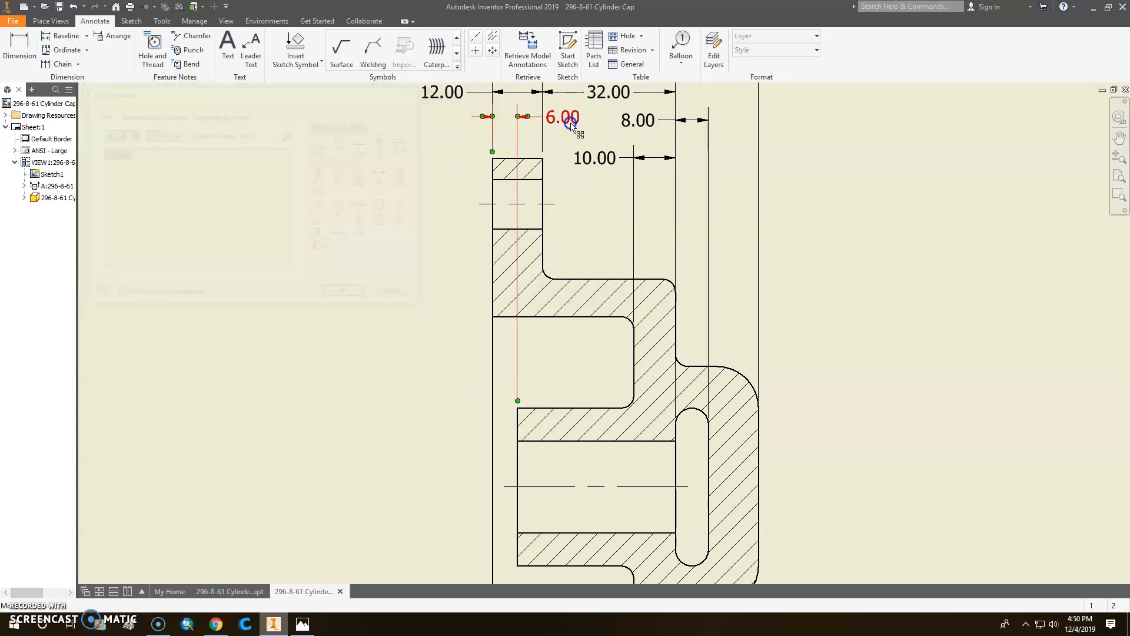
pyautogui.moveTo(574, 120); pyautogui.dragTo(454, 118)
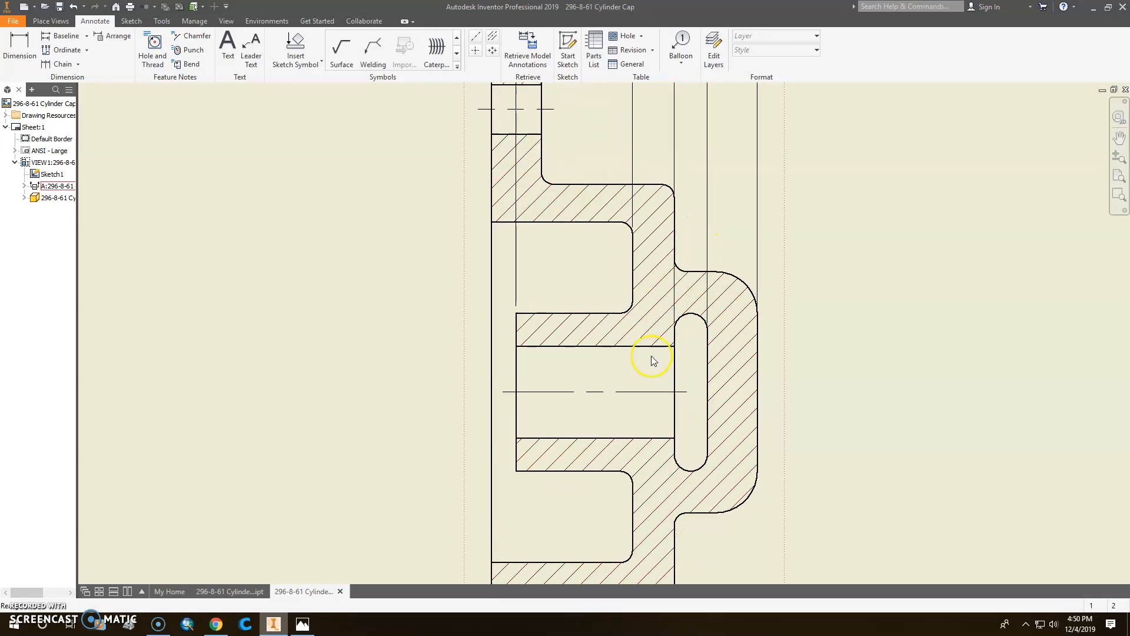
# Compare section A-A's dimensions with the Cylinder Cap reference image and look over the whole sheet for missing ones
pyautogui.scroll(-3, 652, 359)
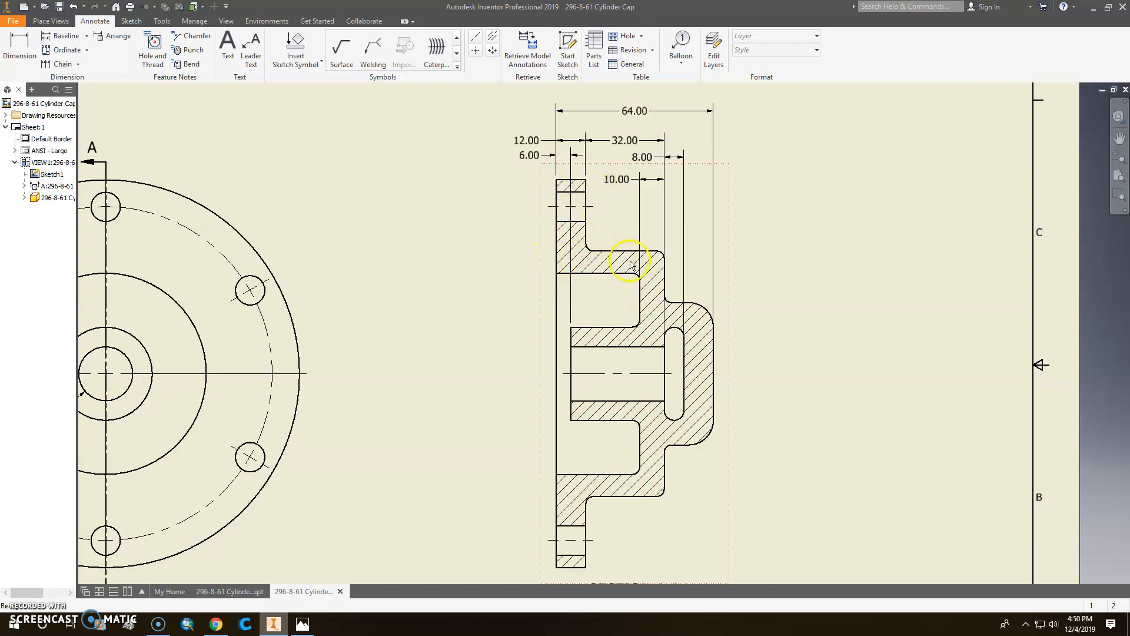
pyautogui.moveTo(760, 411)
pyautogui.mouseDown(button='middle')
pyautogui.moveTo(773, 402)
pyautogui.moveTo(775, 346)
pyautogui.mouseUp(button='middle')
pyautogui.moveTo(692, 471); pyautogui.dragTo(706, 508, button='middle')
pyautogui.click(301, 623)
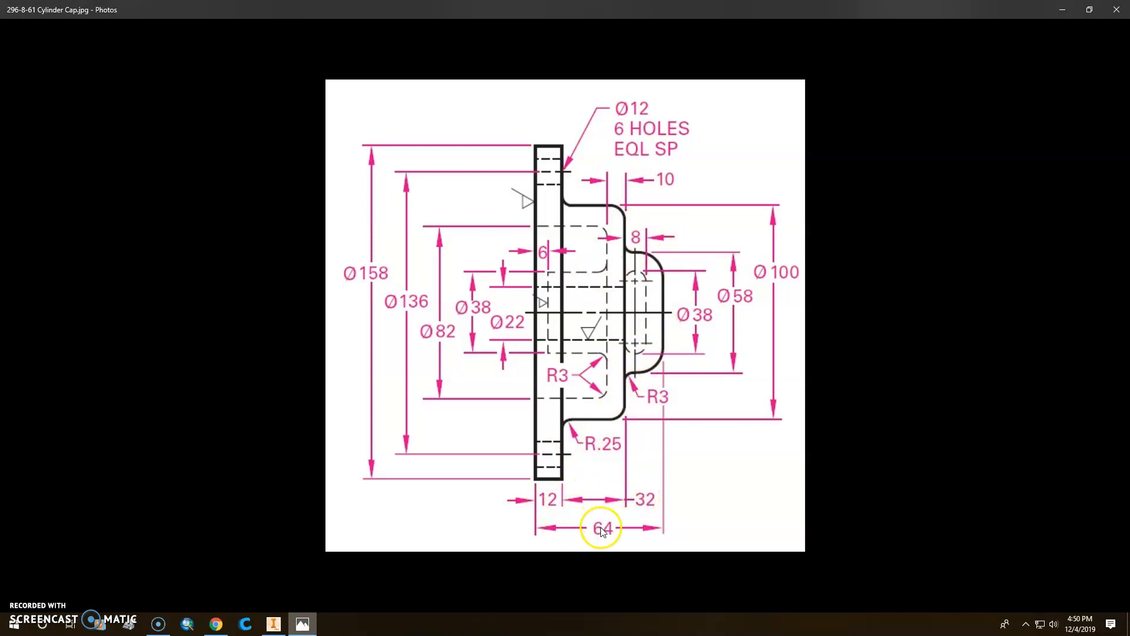
pyautogui.click(273, 625)
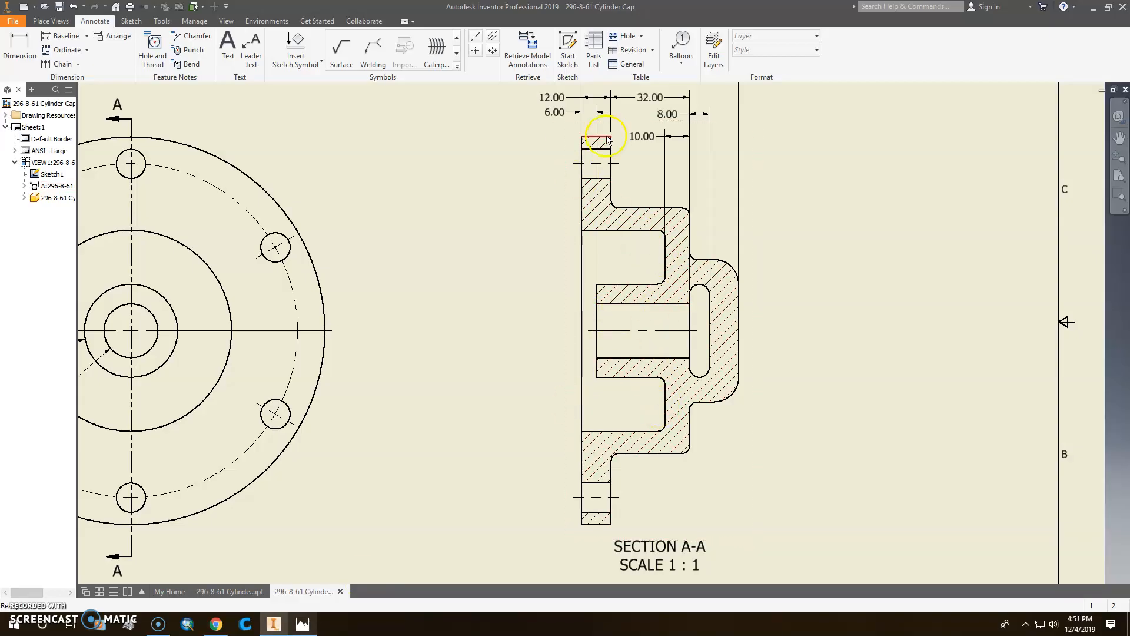
pyautogui.moveTo(578, 106); pyautogui.dragTo(583, 203, button='middle')
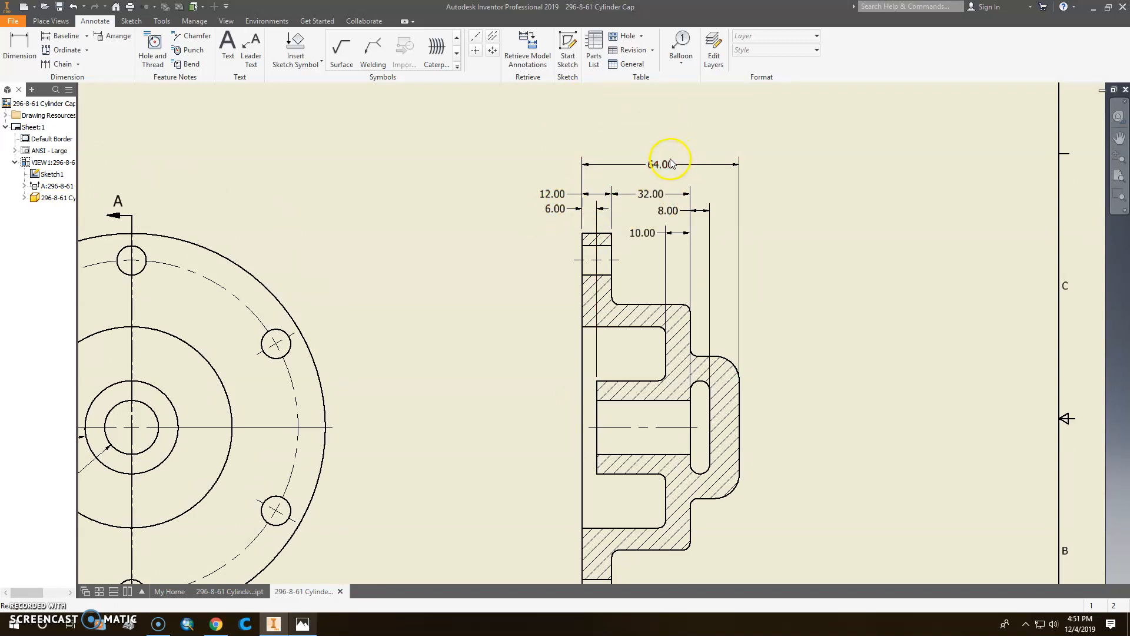
pyautogui.scroll(-3, 566, 206)
pyautogui.moveTo(618, 323); pyautogui.dragTo(637, 273, button='middle')
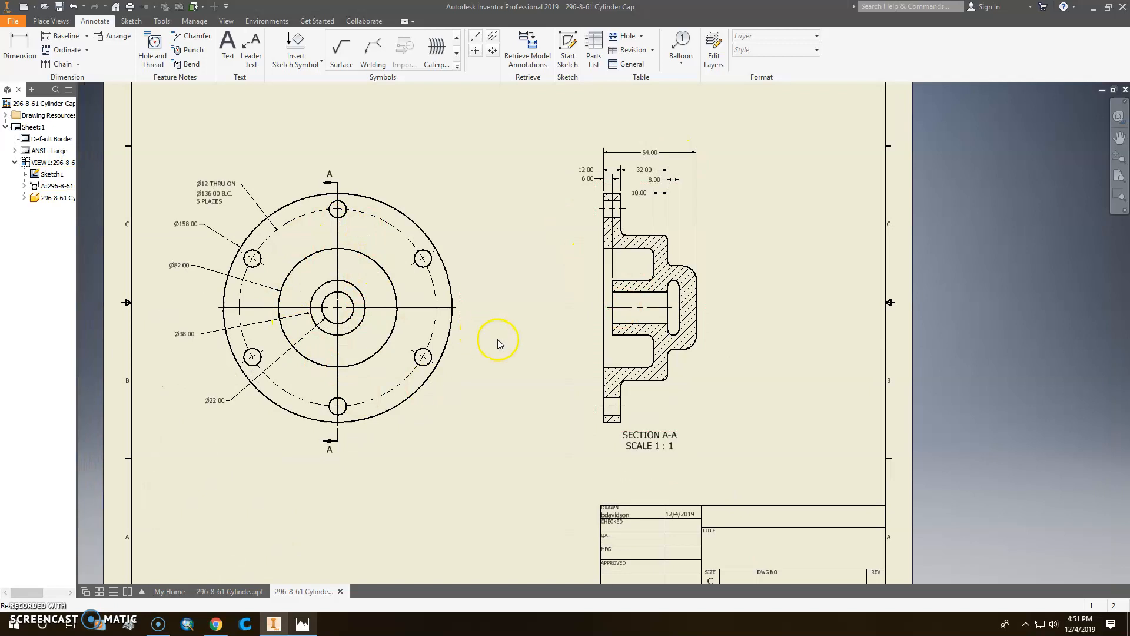
# Edit the front view to use the hidden line style so its hidden edges are drawn
pyautogui.rightClick(462, 341)
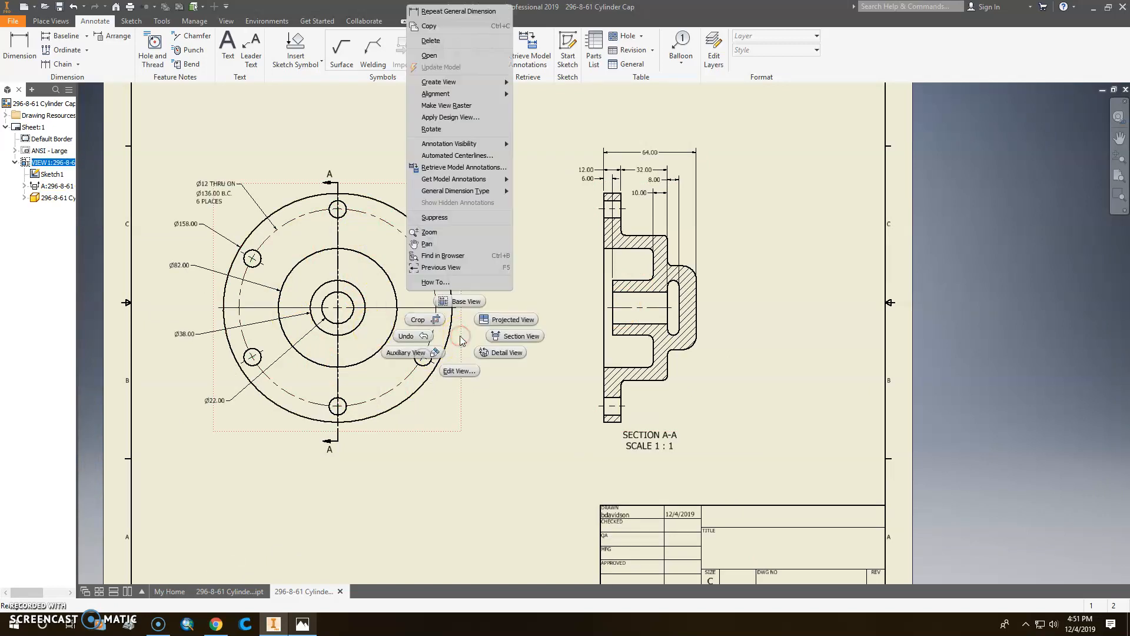
pyautogui.click(453, 373)
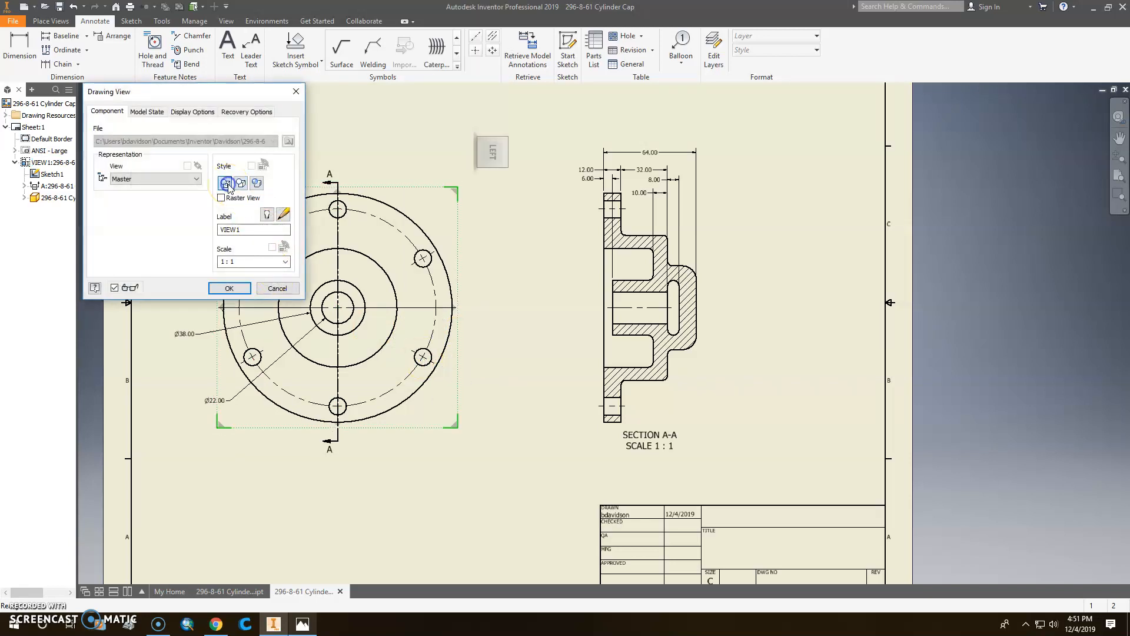
pyautogui.click(228, 288)
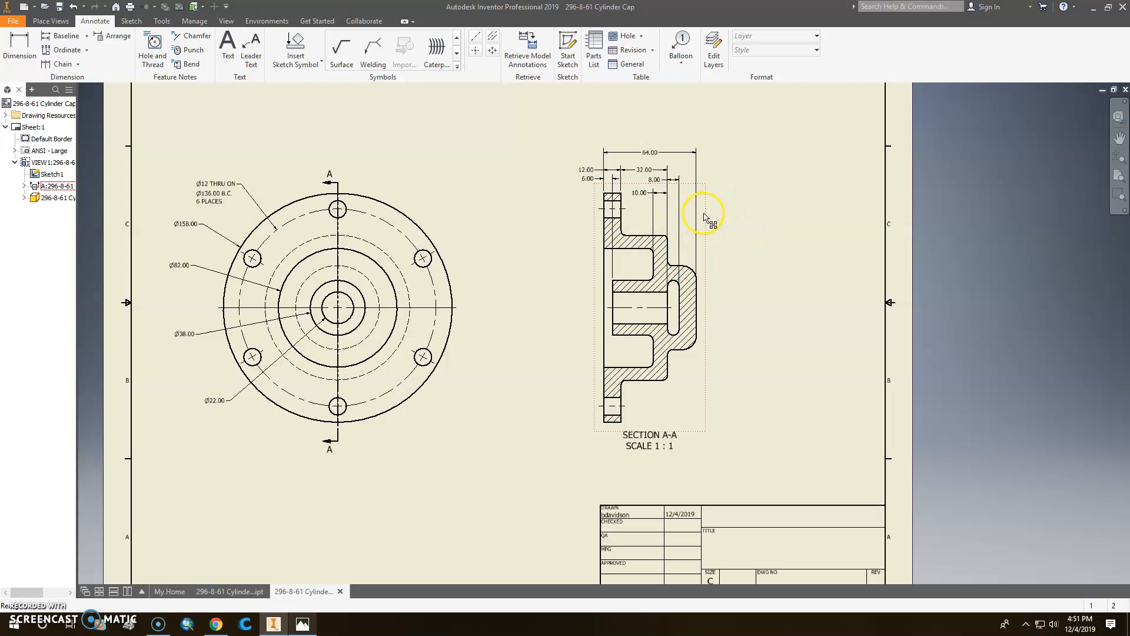
# Move section A-A closer to the front view and shift both views left to free space on the sheet
pyautogui.moveTo(705, 213); pyautogui.dragTo(602, 218)
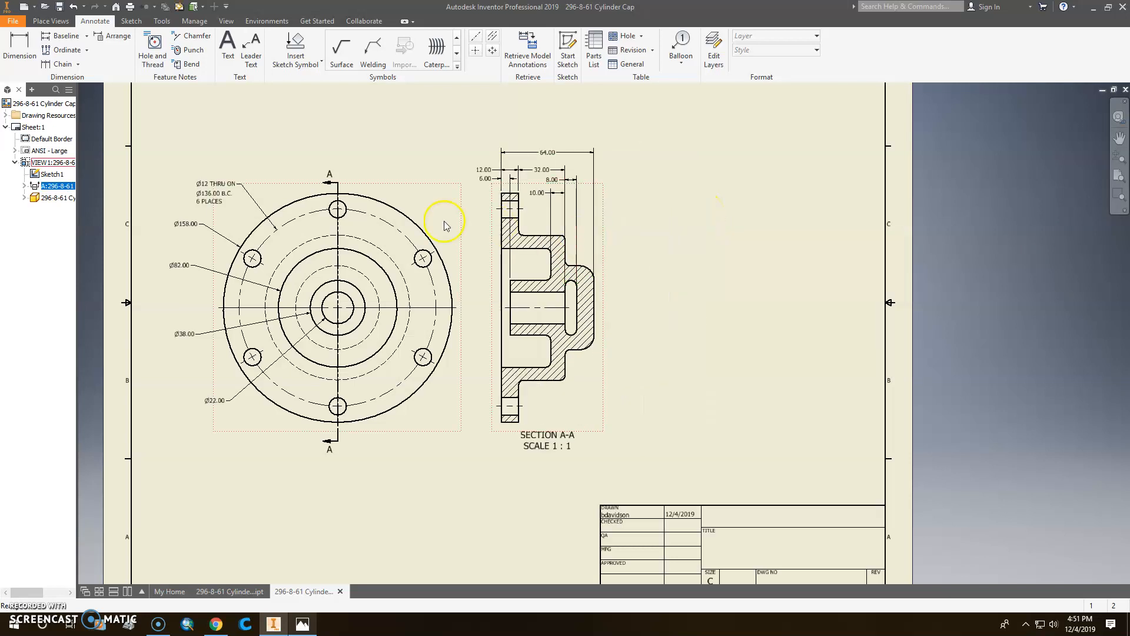
pyautogui.moveTo(416, 184); pyautogui.dragTo(385, 181)
pyautogui.moveTo(586, 182); pyautogui.dragTo(562, 182)
# Create a projected view of the cap's closed end from section A-A, placed to the right of the section
pyautogui.click(51, 22)
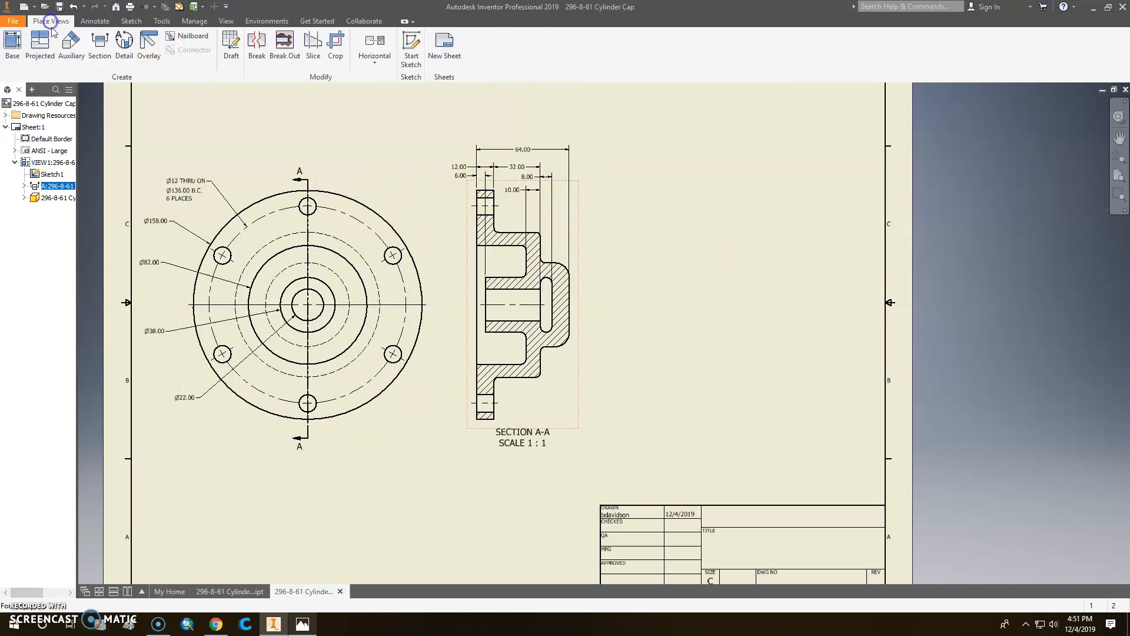
pyautogui.click(39, 53)
pyautogui.click(516, 332)
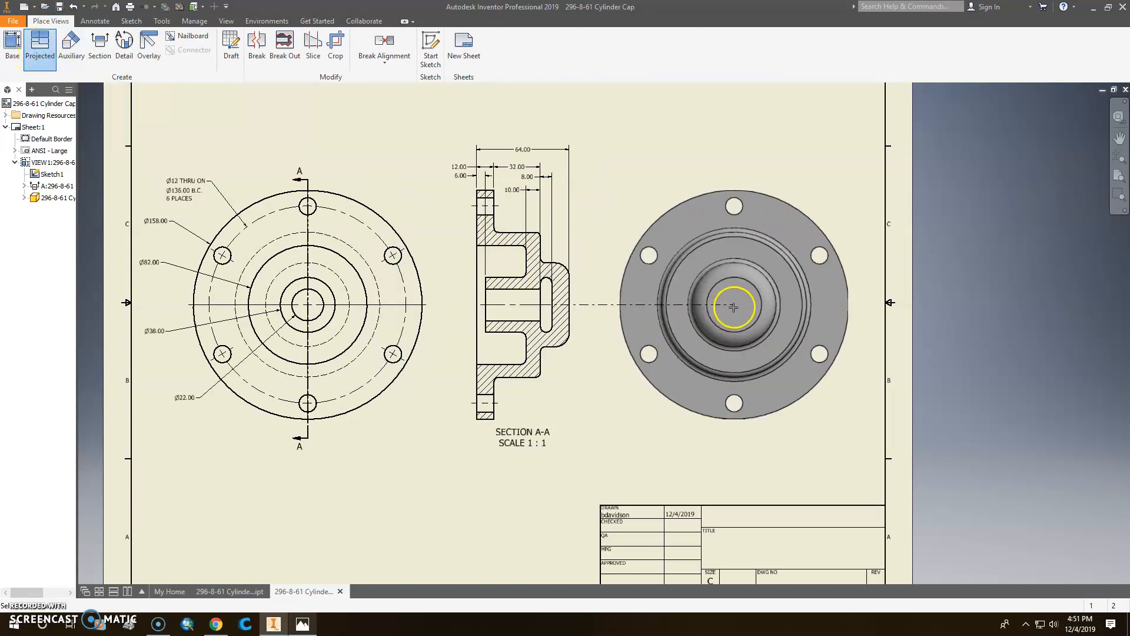
pyautogui.click(734, 307)
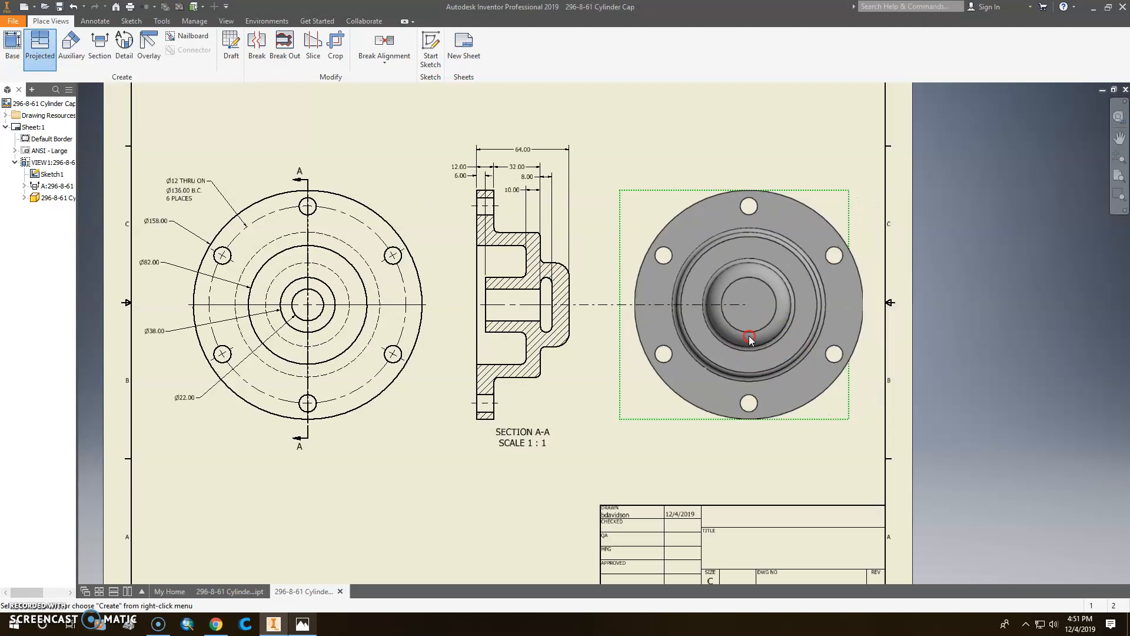
pyautogui.rightClick(749, 333)
pyautogui.click(806, 356)
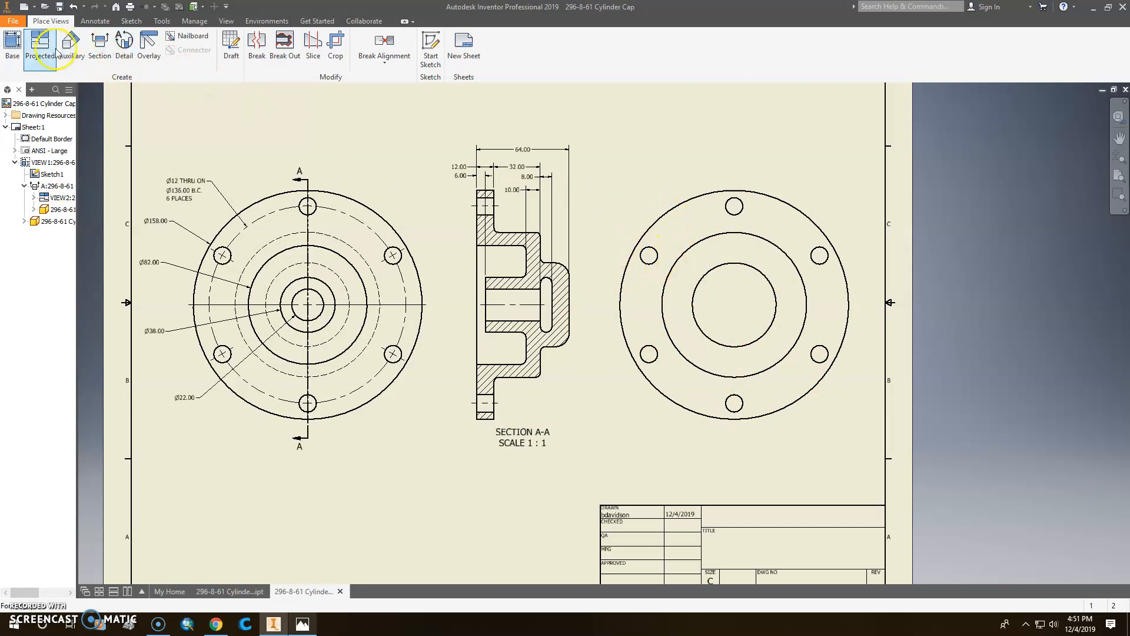
# Add a center mark to the flange's outer circle in the projected right-hand view
pyautogui.click(97, 22)
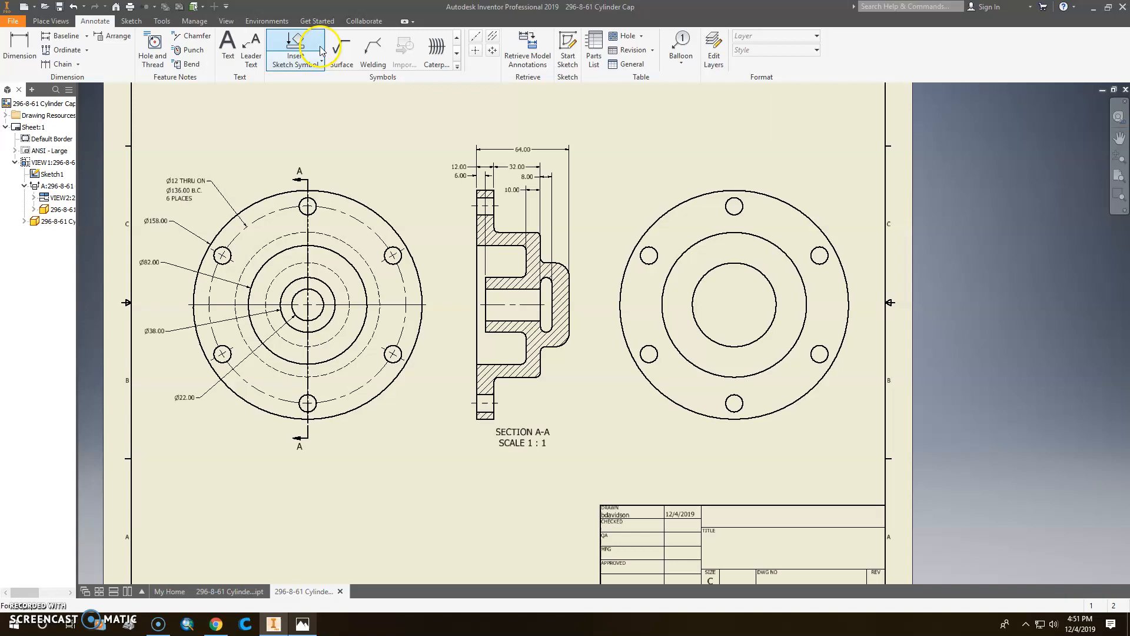
pyautogui.click(492, 52)
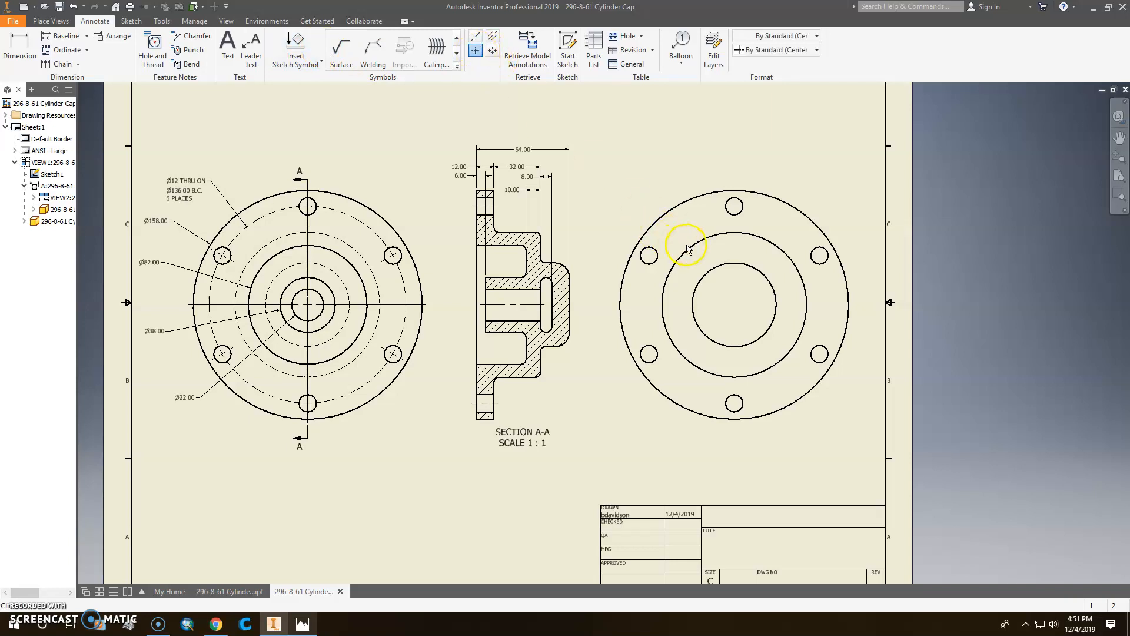
pyautogui.click(666, 211)
# Add a centered pattern through the six bolt holes around the center circle of the projected view
pyautogui.click(493, 50)
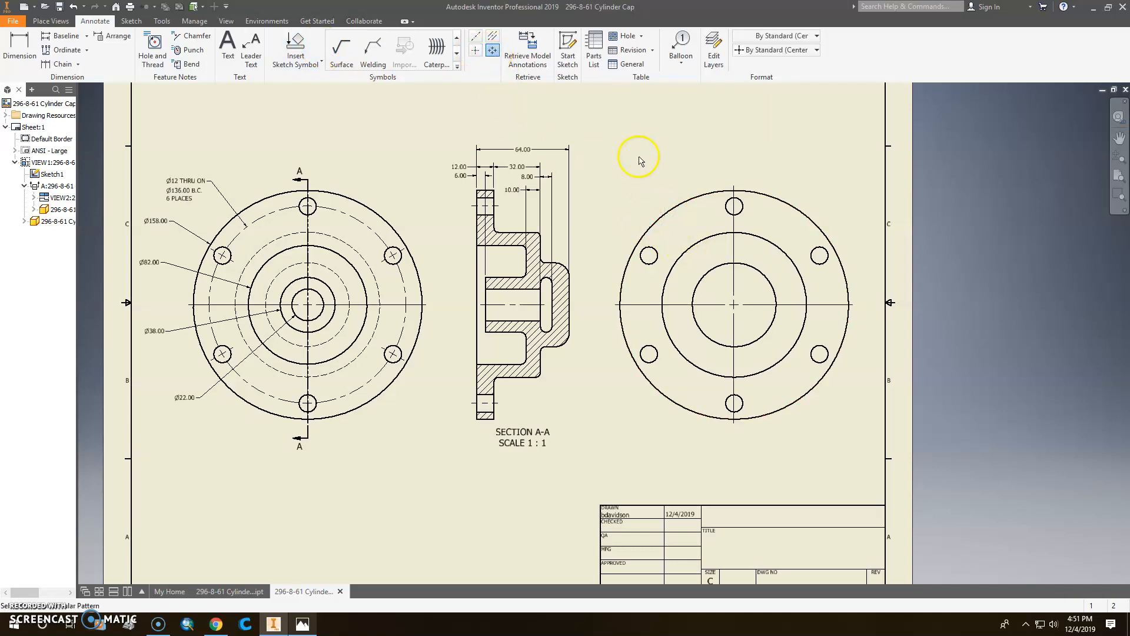
pyautogui.click(728, 267)
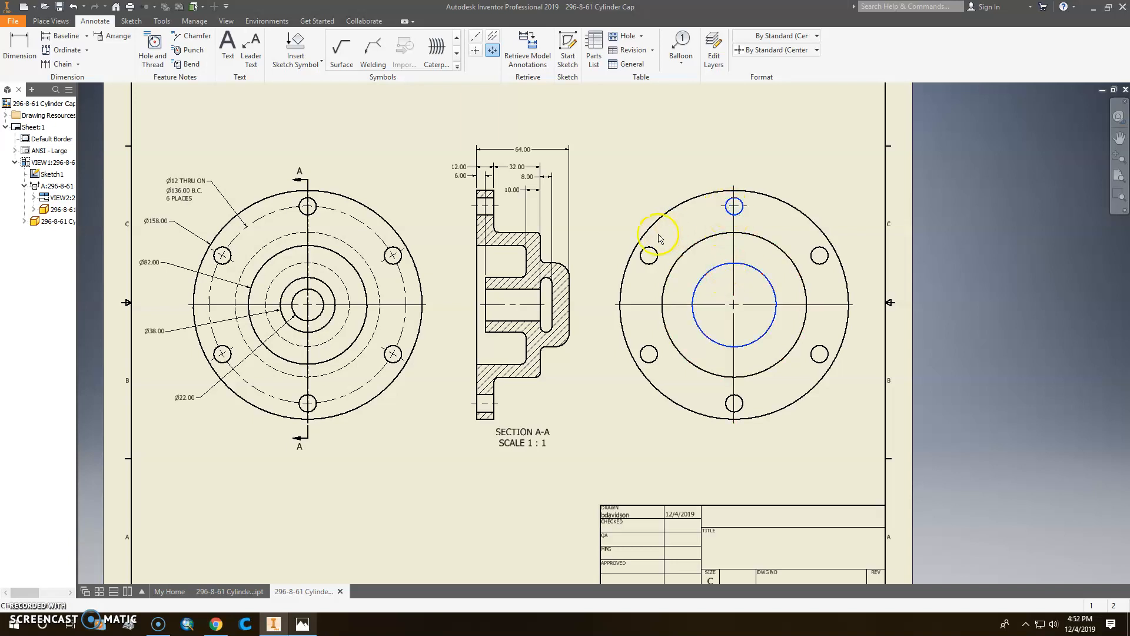
pyautogui.click(649, 353)
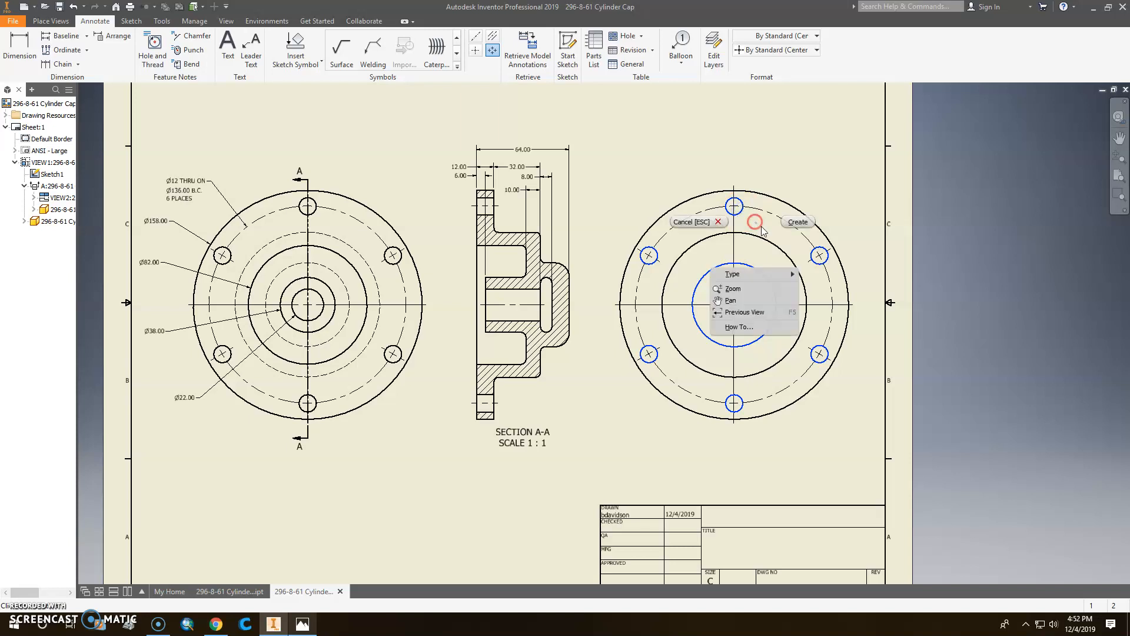
pyautogui.click(798, 222)
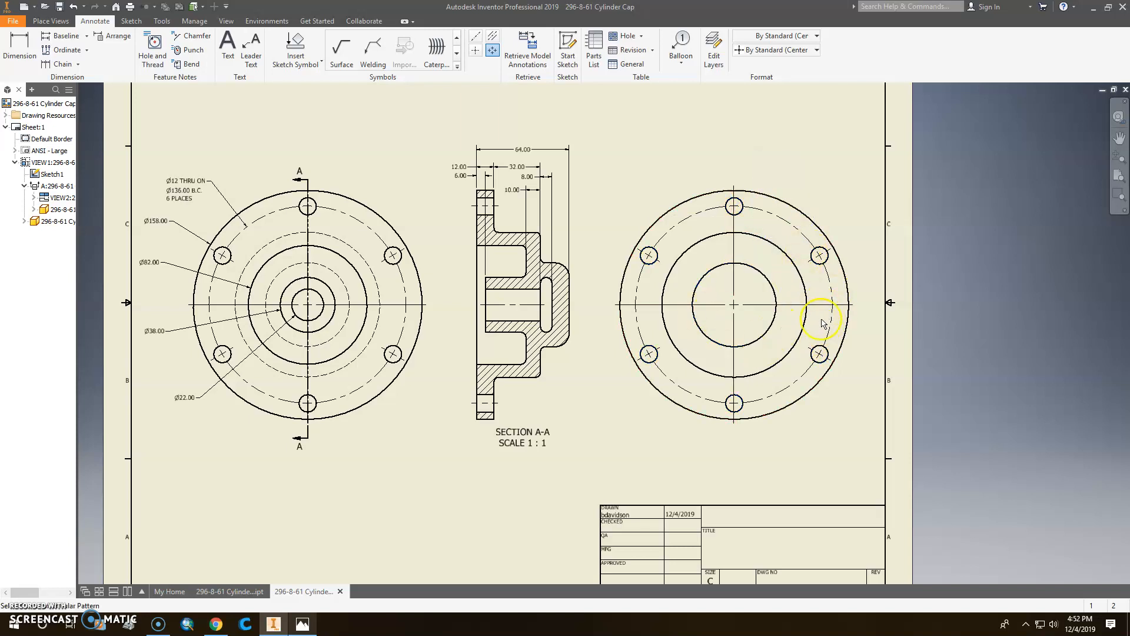
# Dimension the diameters of the stepped body circle and the inner end cap circle above the projected view, one on each side
pyautogui.click(20, 46)
pyautogui.click(667, 243)
pyautogui.click(633, 180)
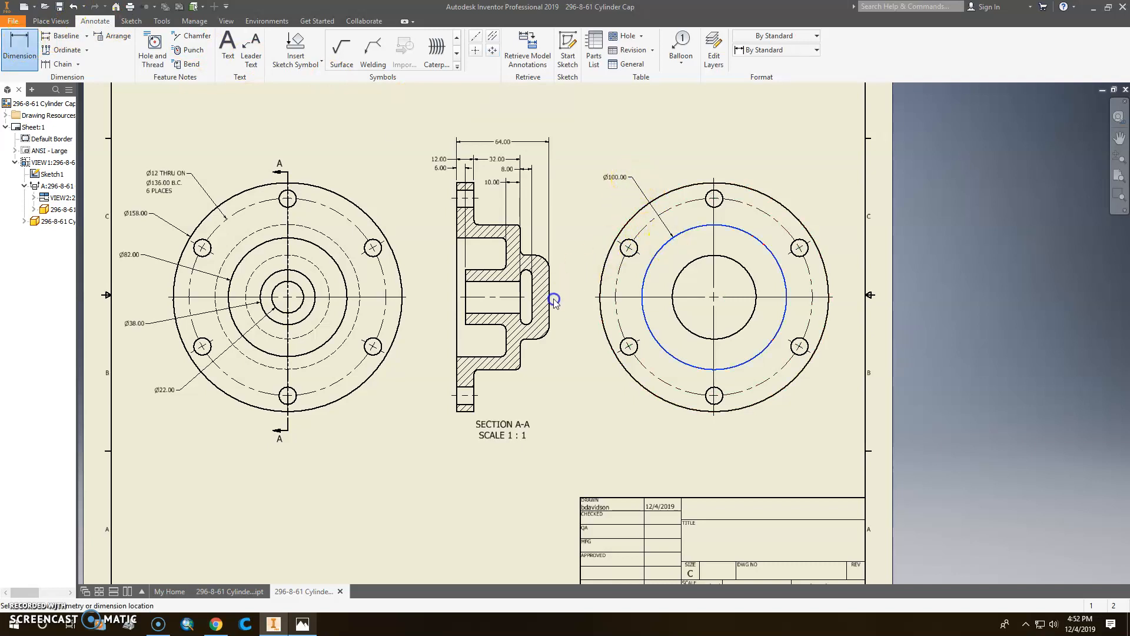
pyautogui.click(349, 293)
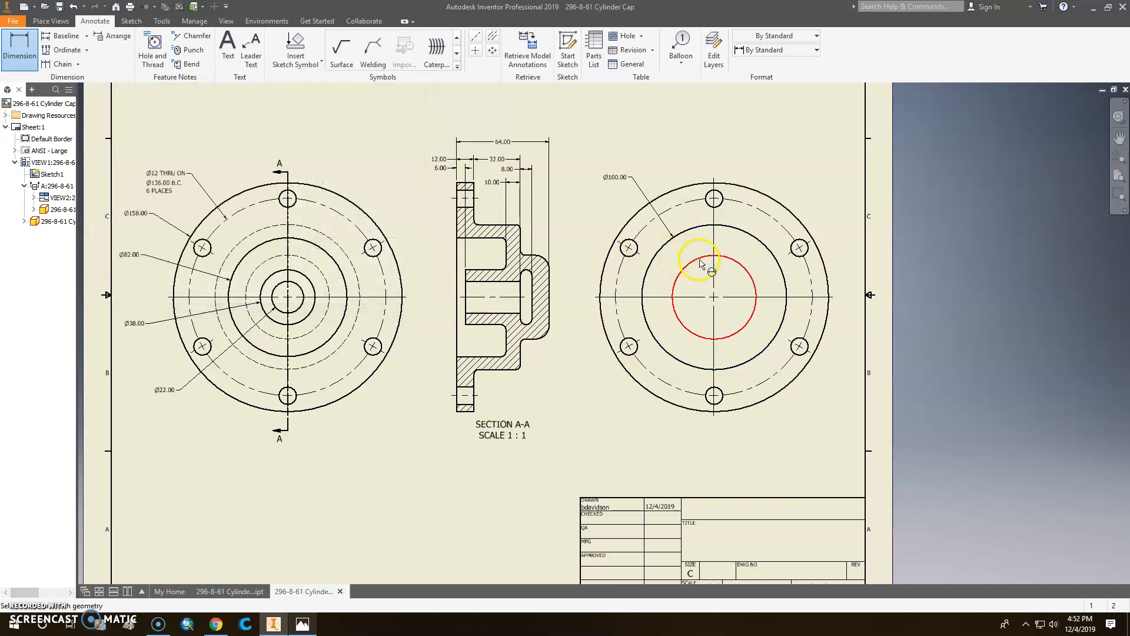
pyautogui.click(735, 260)
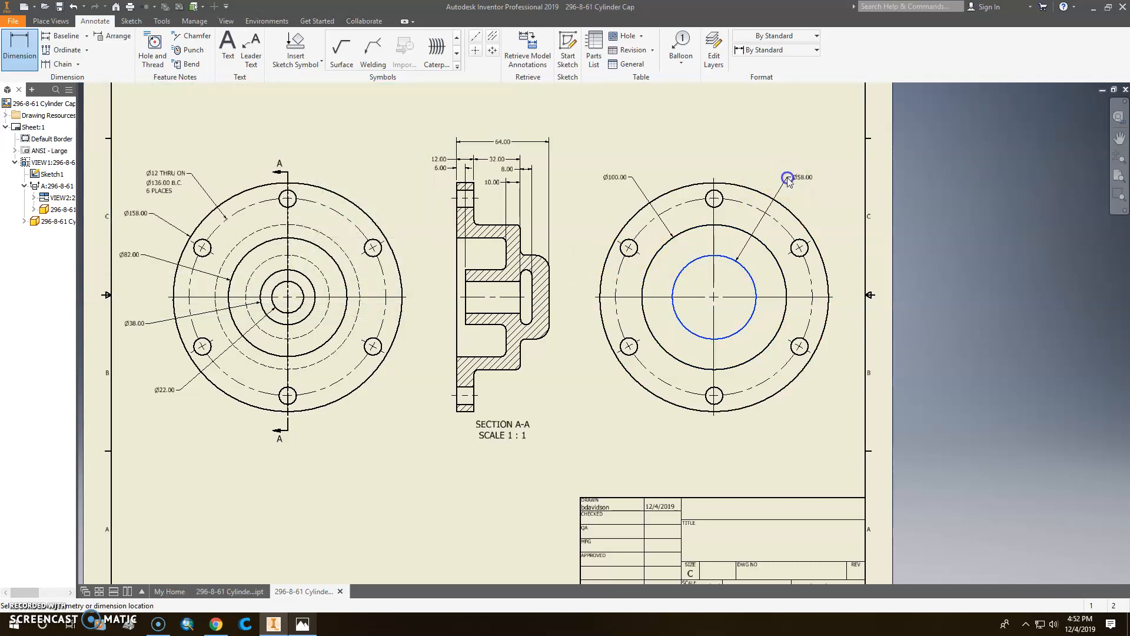
pyautogui.click(788, 177)
pyautogui.click(347, 294)
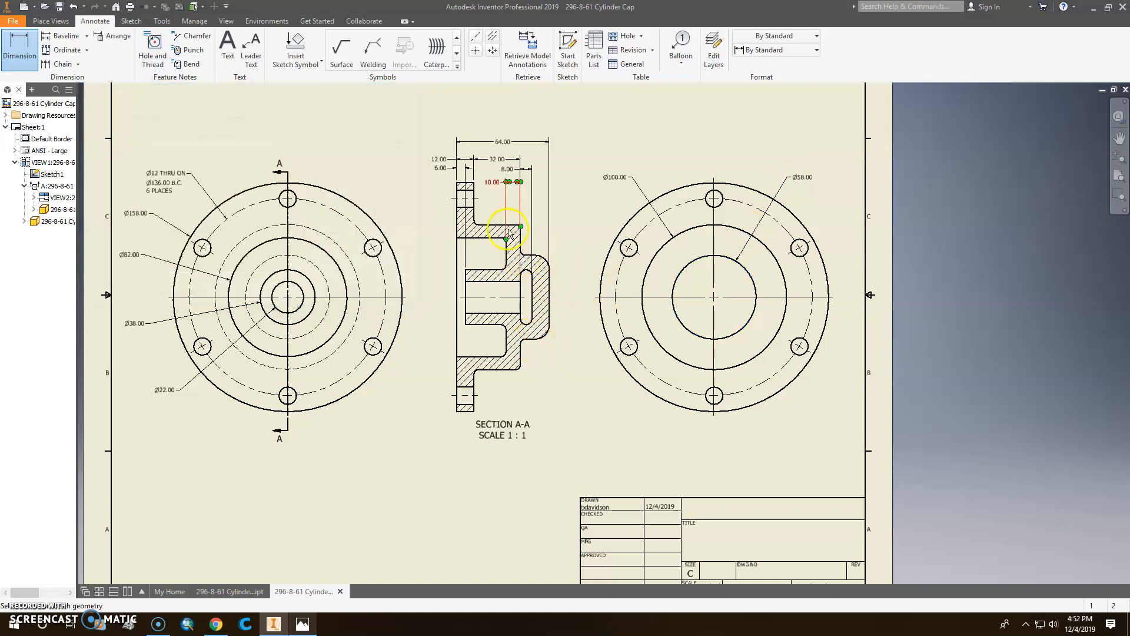
# Dimension the radius of the small fillet between the stepped body and end cap in section A-A, adding the suffix TYP
pyautogui.moveTo(580, 321)
pyautogui.mouseDown(button='middle')
pyautogui.moveTo(582, 330)
pyautogui.moveTo(556, 333)
pyautogui.mouseUp(button='middle')
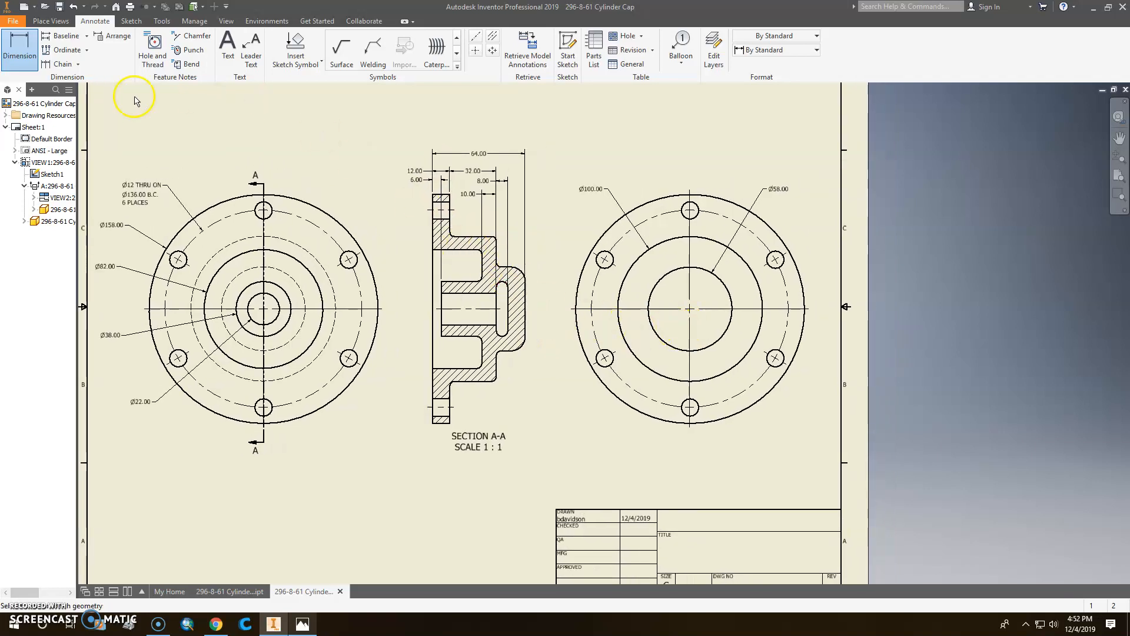
pyautogui.scroll(3, 504, 282)
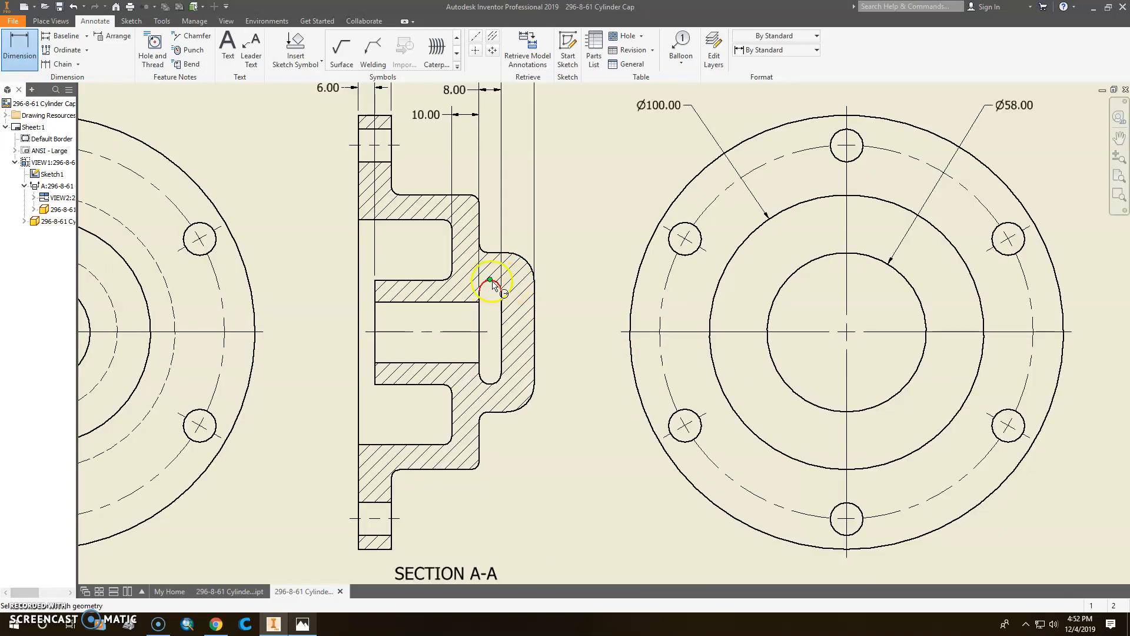
pyautogui.scroll(-2, 494, 285)
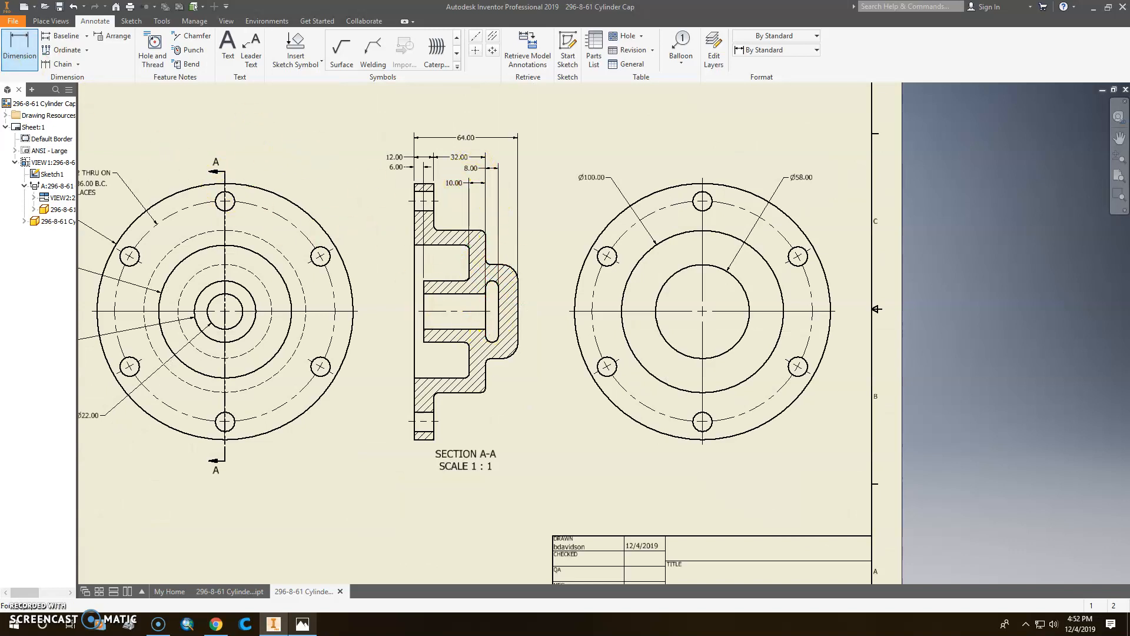
pyautogui.scroll(3, 454, 231)
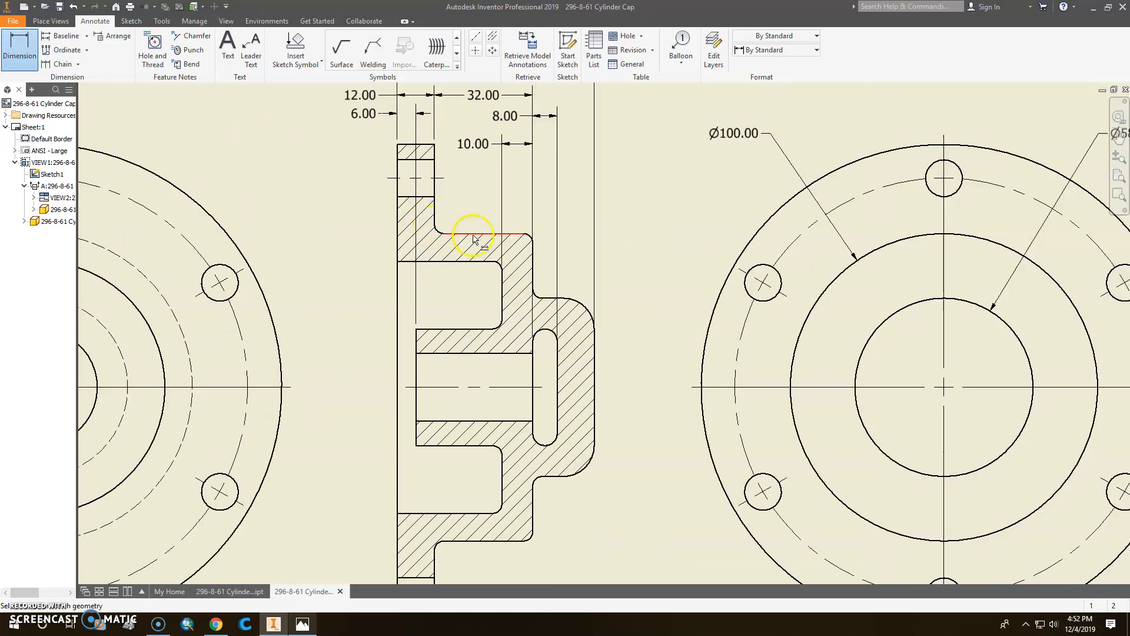
pyautogui.scroll(5, 536, 296)
pyautogui.click(544, 300)
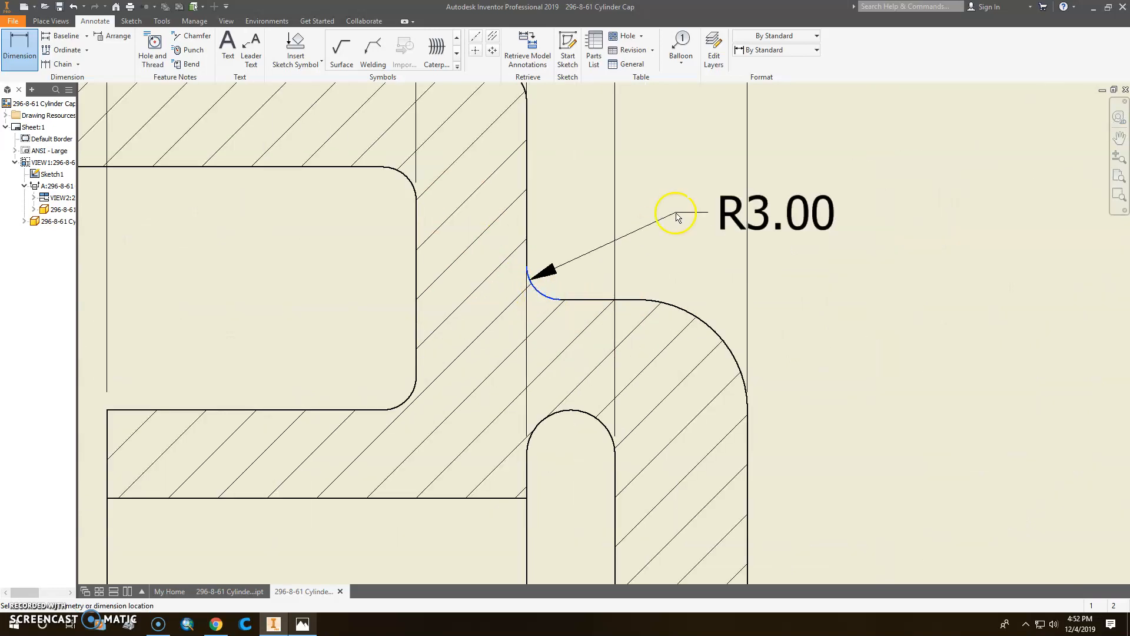
pyautogui.click(814, 139)
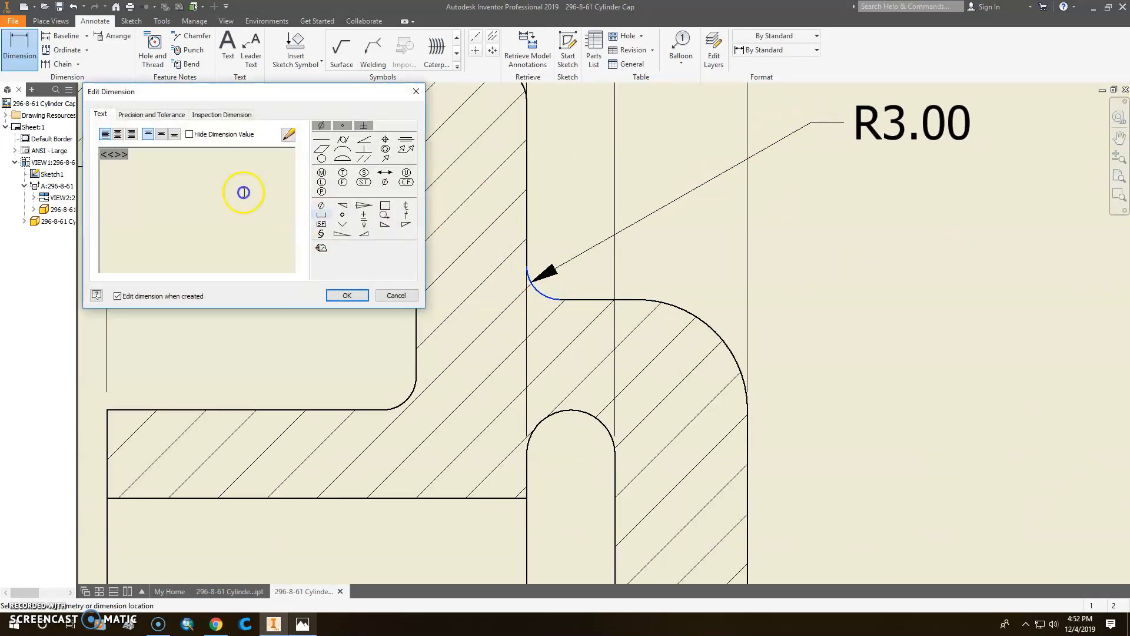
pyautogui.write('TYP.')
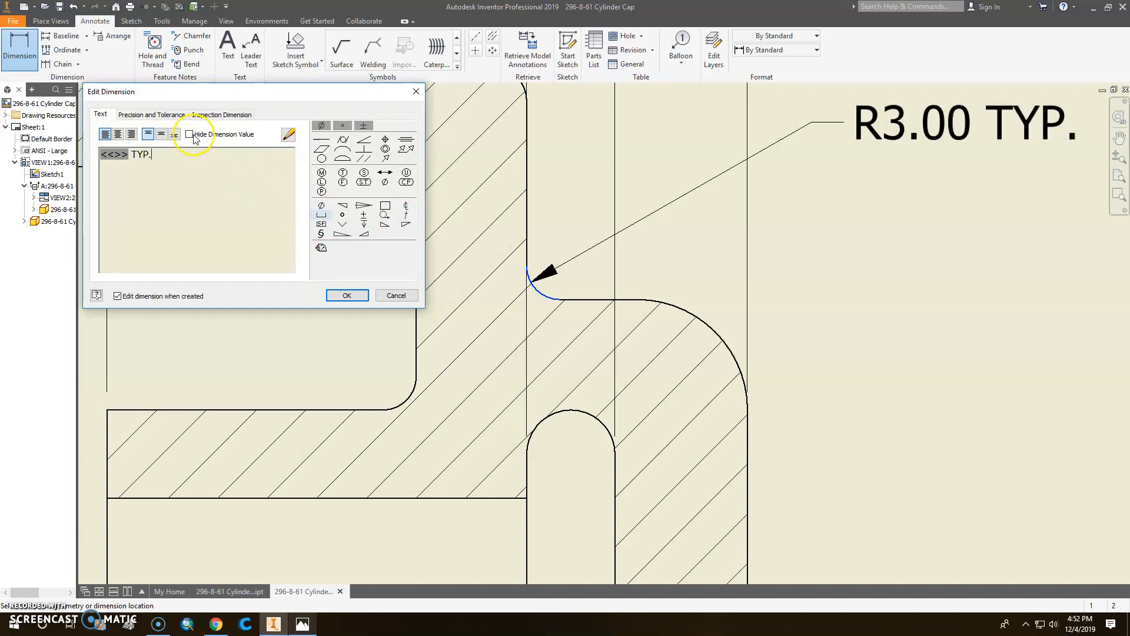
pyautogui.click(347, 295)
# Dimension the radius of the end cap's large upper outer corner in section A-A, placing it just below the typical fillet radius
pyautogui.scroll(-4, 572, 388)
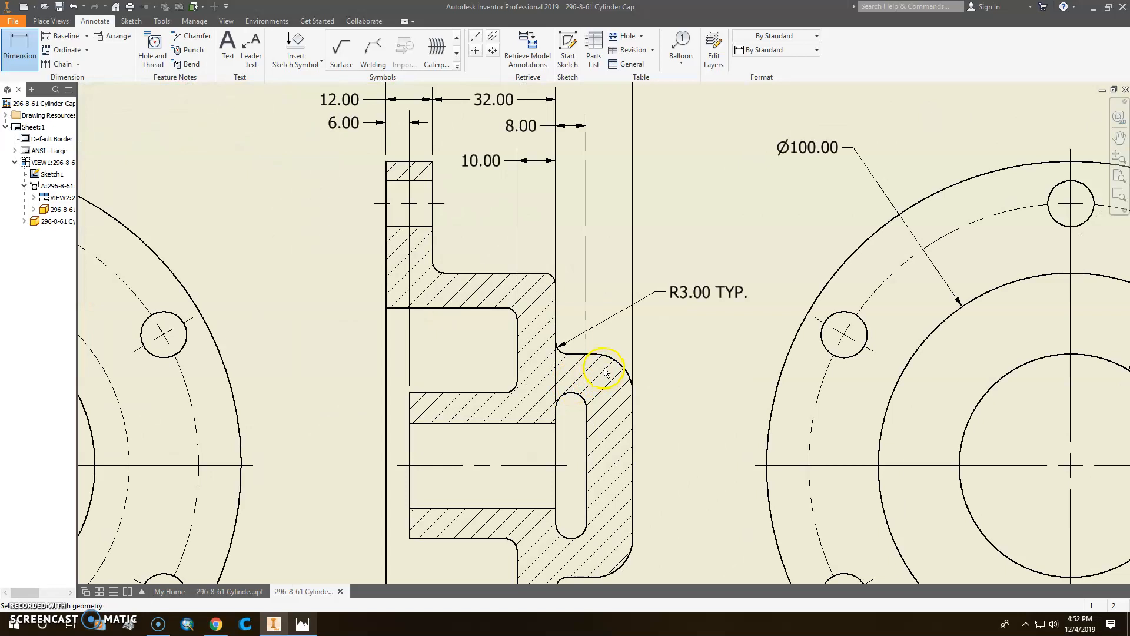
pyautogui.click(628, 376)
pyautogui.click(665, 343)
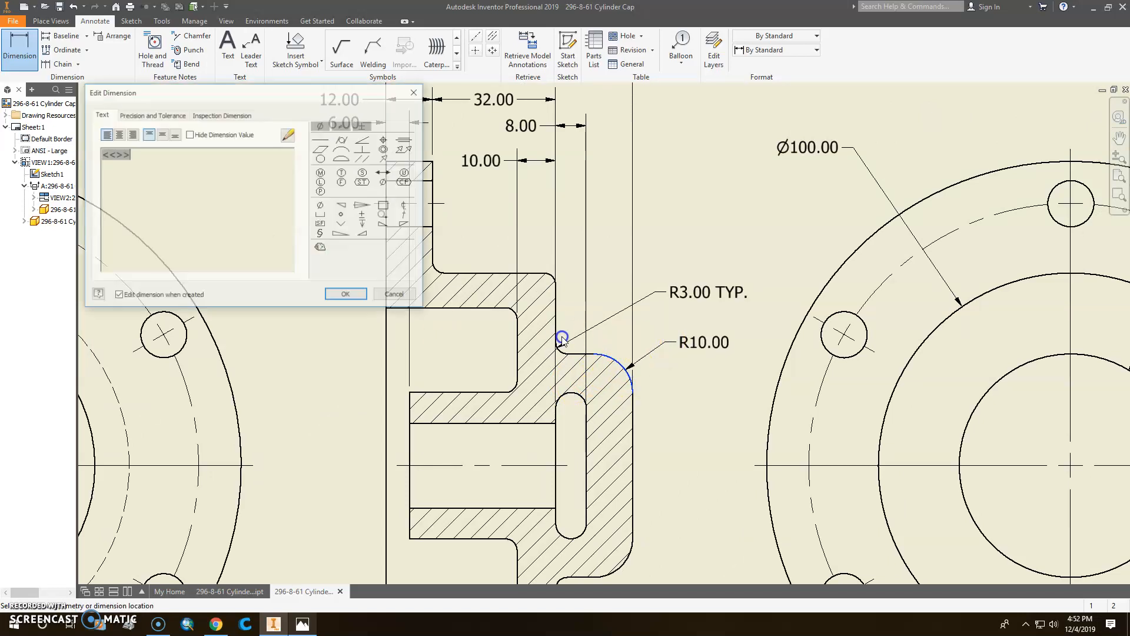
pyautogui.click(352, 294)
pyautogui.scroll(-4, 639, 363)
pyautogui.moveTo(724, 360)
pyautogui.mouseDown(button='middle')
pyautogui.moveTo(735, 271)
pyautogui.moveTo(708, 323)
pyautogui.mouseUp(button='middle')
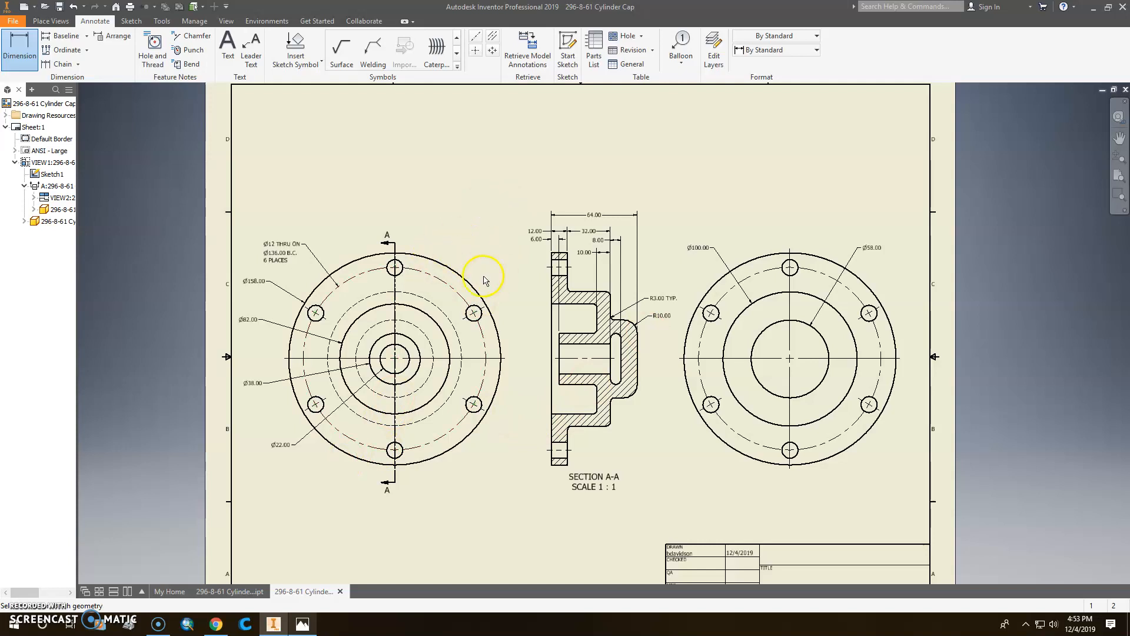
pyautogui.click(59, 23)
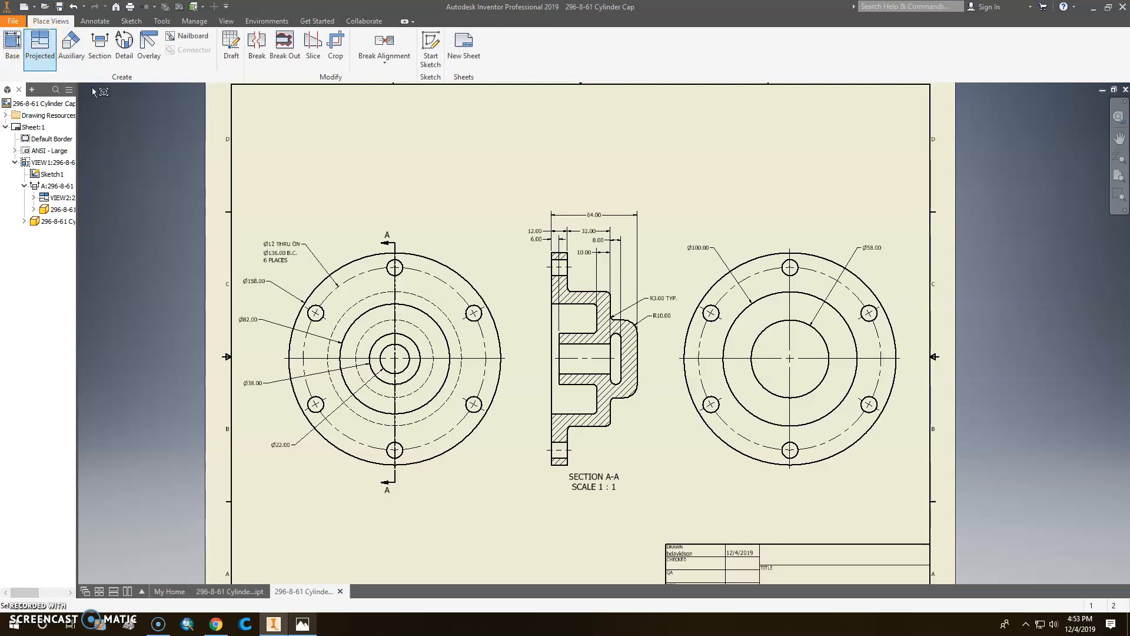
pyautogui.click(444, 256)
pyautogui.moveTo(889, 136)
pyautogui.mouseDown(button='middle')
pyautogui.moveTo(588, 287)
pyautogui.moveTo(942, 133)
pyautogui.mouseUp(button='middle')
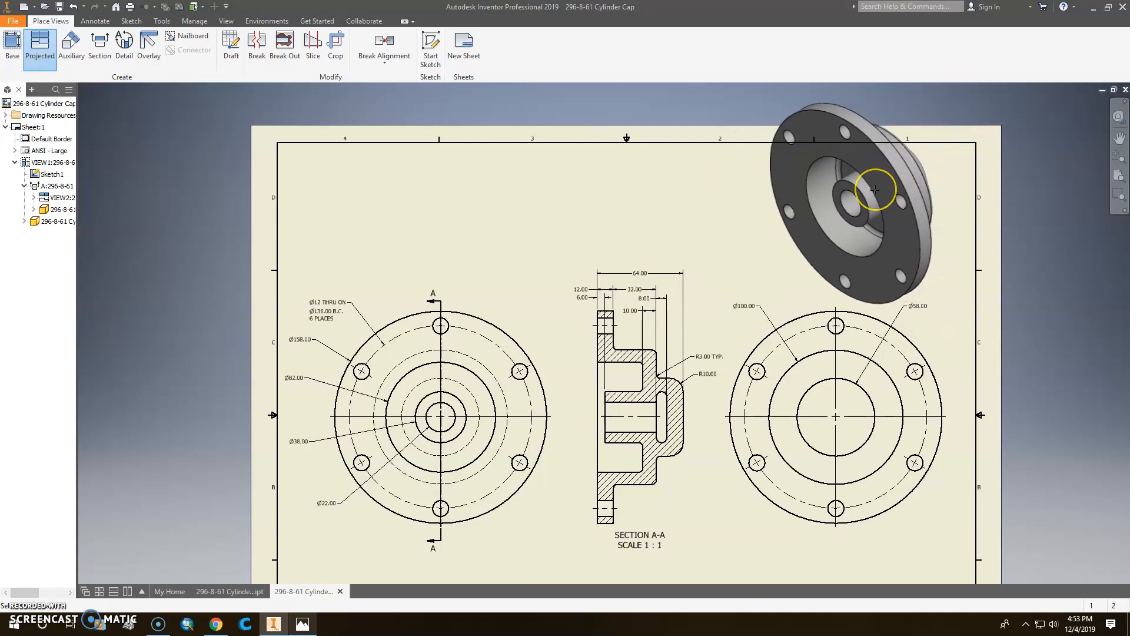
pyautogui.press('Escape')
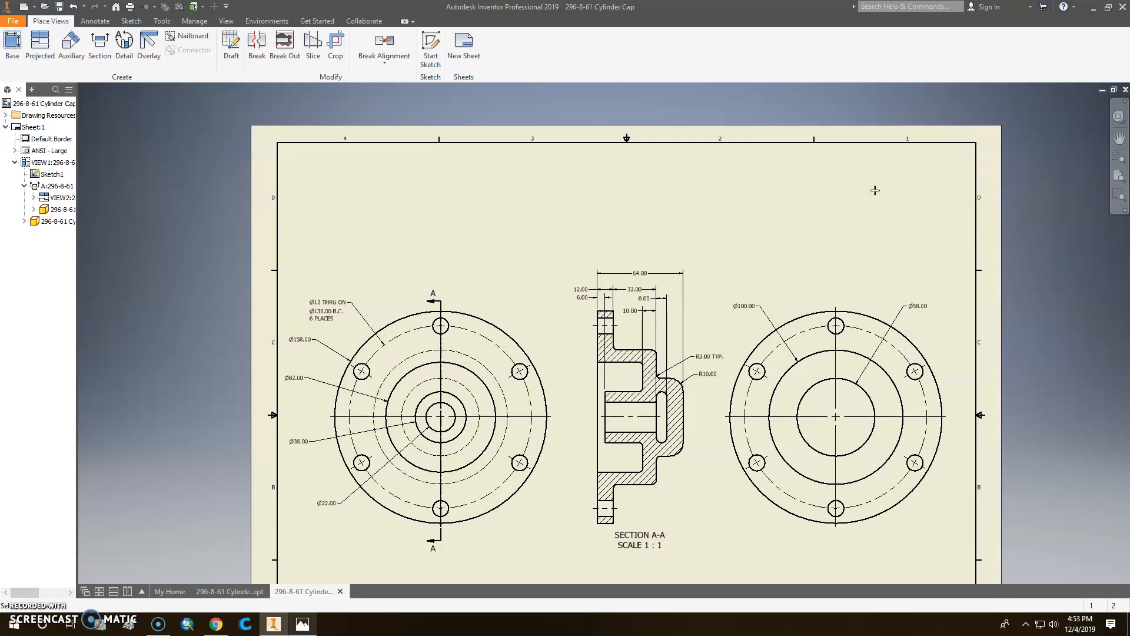
# Enter CYLINDER CAP as the title and KETTLE RUN HIGH SCHOOL as the company in the drawing's iProperties
pyautogui.moveTo(720, 397)
pyautogui.mouseDown(button='middle')
pyautogui.moveTo(726, 313)
pyautogui.moveTo(706, 394)
pyautogui.moveTo(716, 440)
pyautogui.mouseUp(button='middle')
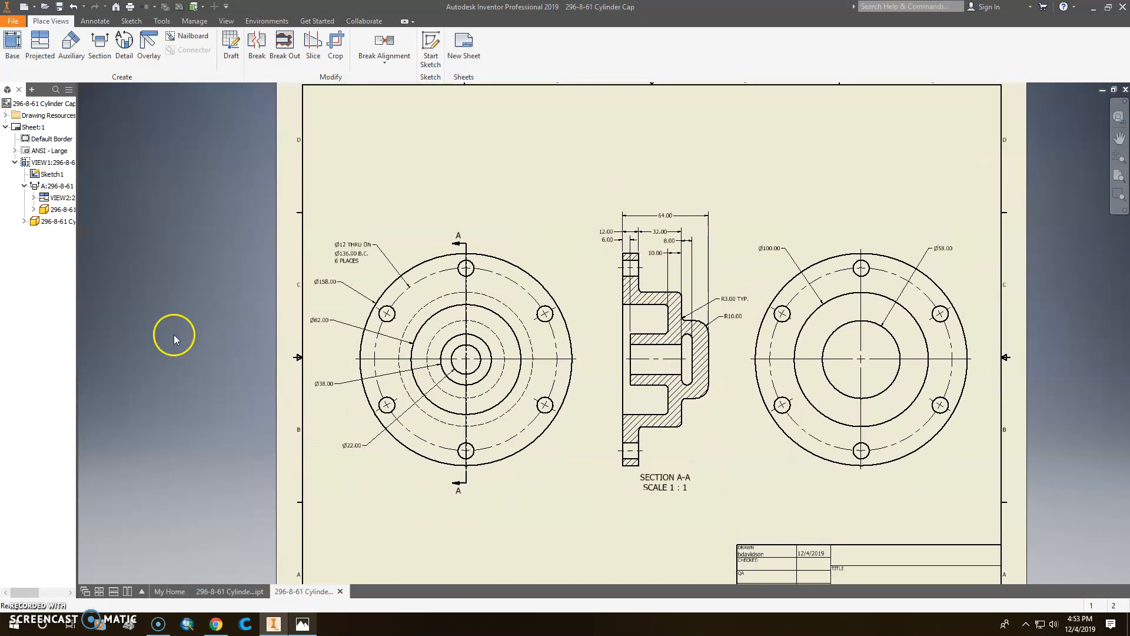
pyautogui.click(13, 21)
pyautogui.click(66, 253)
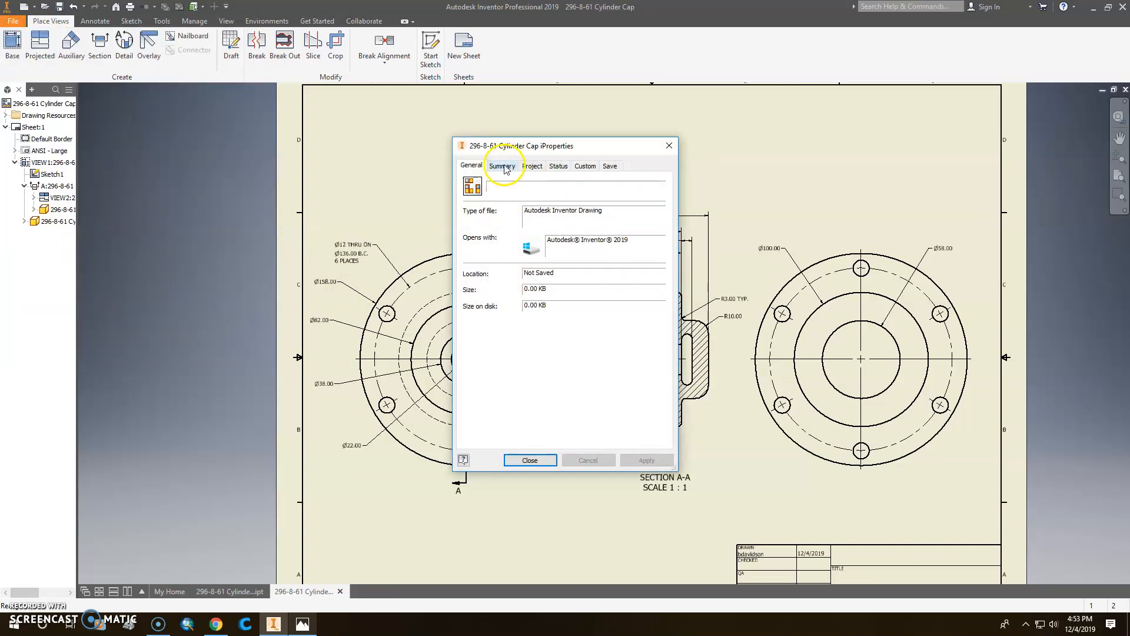
pyautogui.click(503, 167)
pyautogui.click(548, 183)
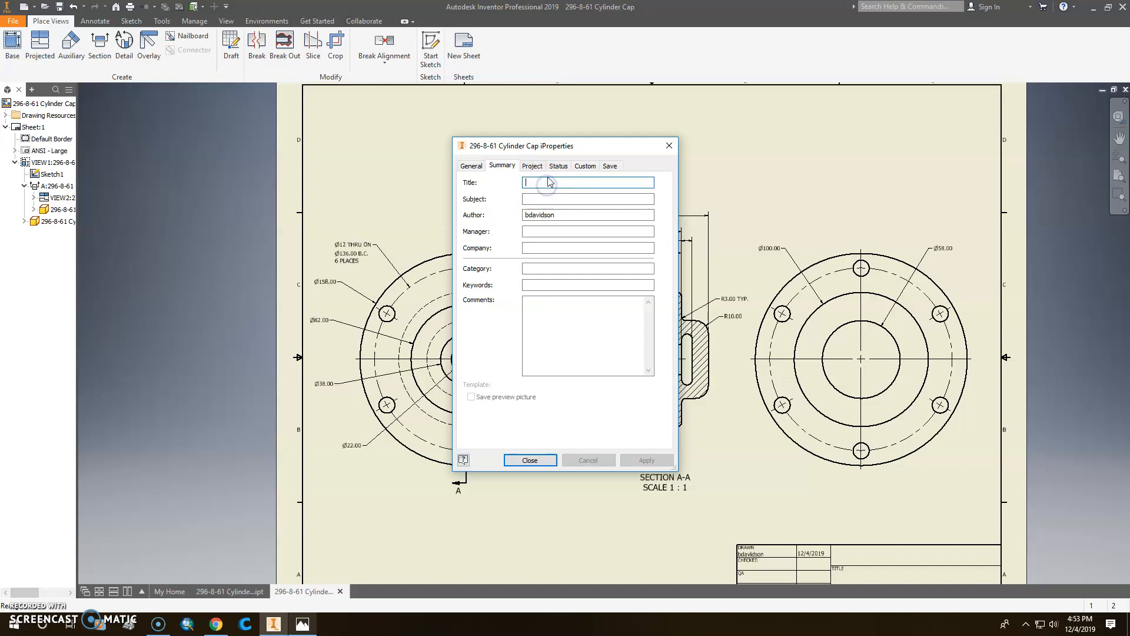
pyautogui.write('CYLINDER CAP')
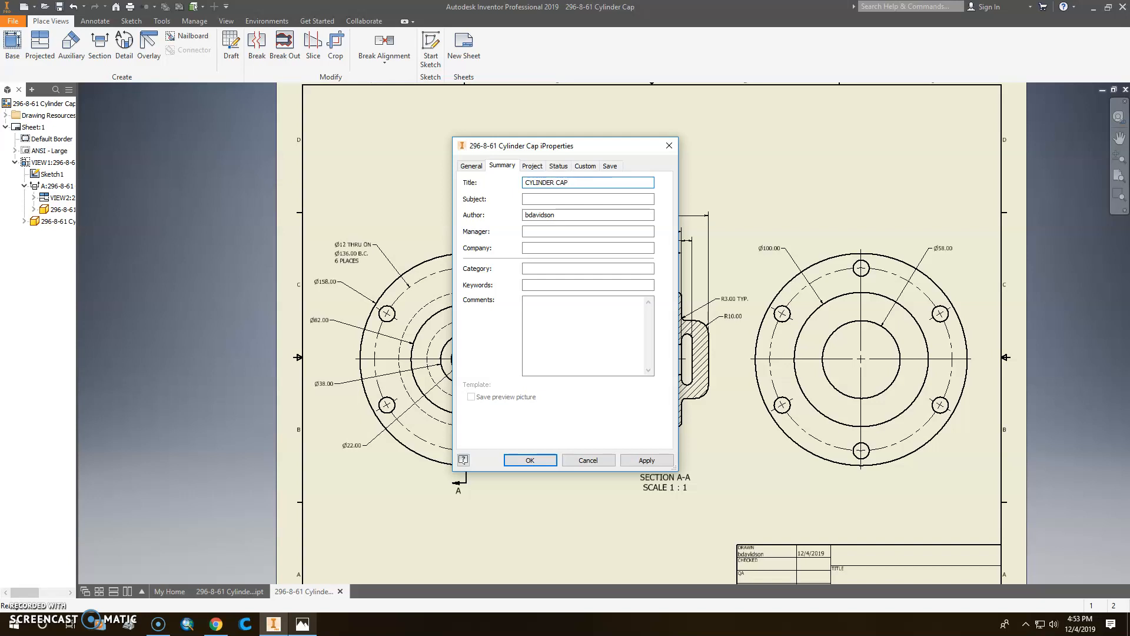
pyautogui.click(539, 248)
pyautogui.write('KETTLE RUN HIGH SCHOOL')
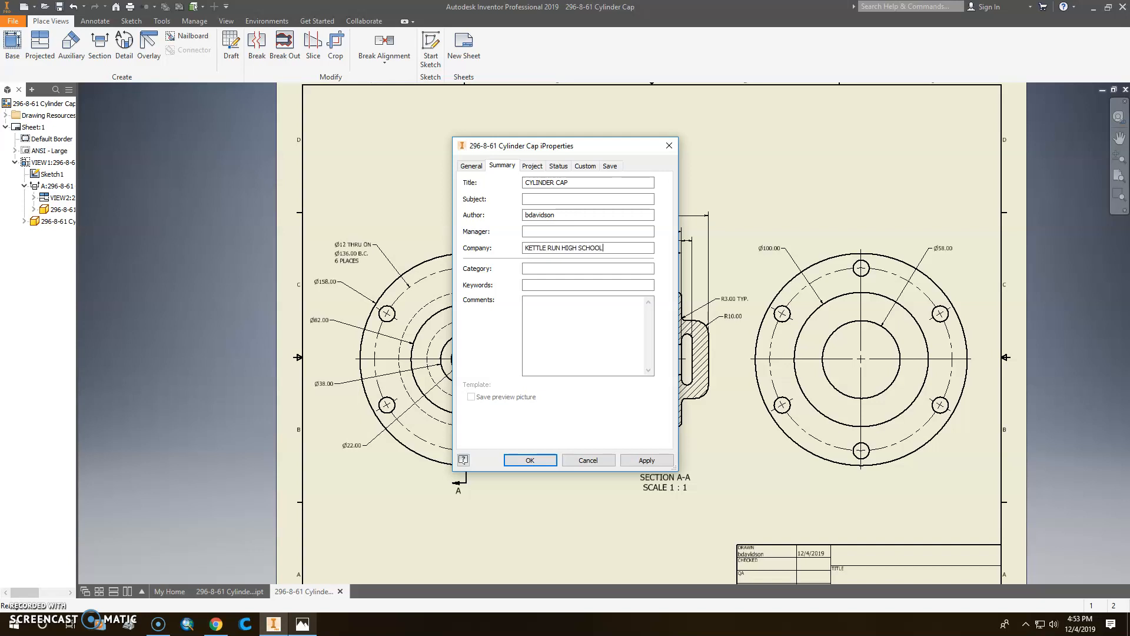
# Set the part number to 296-6-61 and the description to CYLINDER CAP, apply the properties and close the dialog
pyautogui.click(532, 166)
pyautogui.click(537, 215)
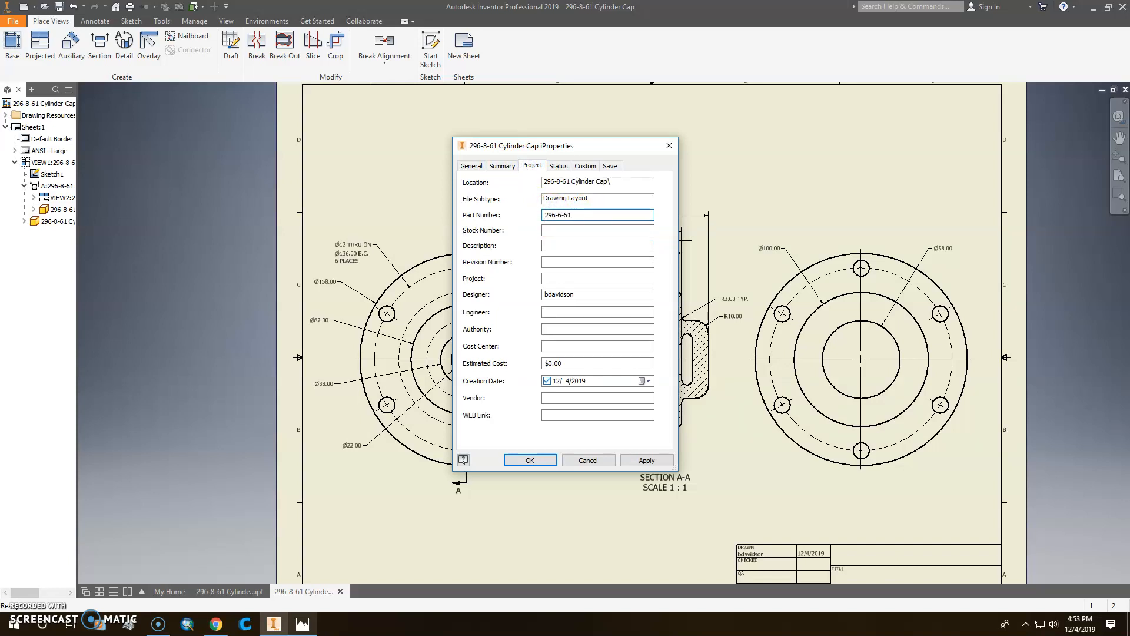
pyautogui.click(567, 246)
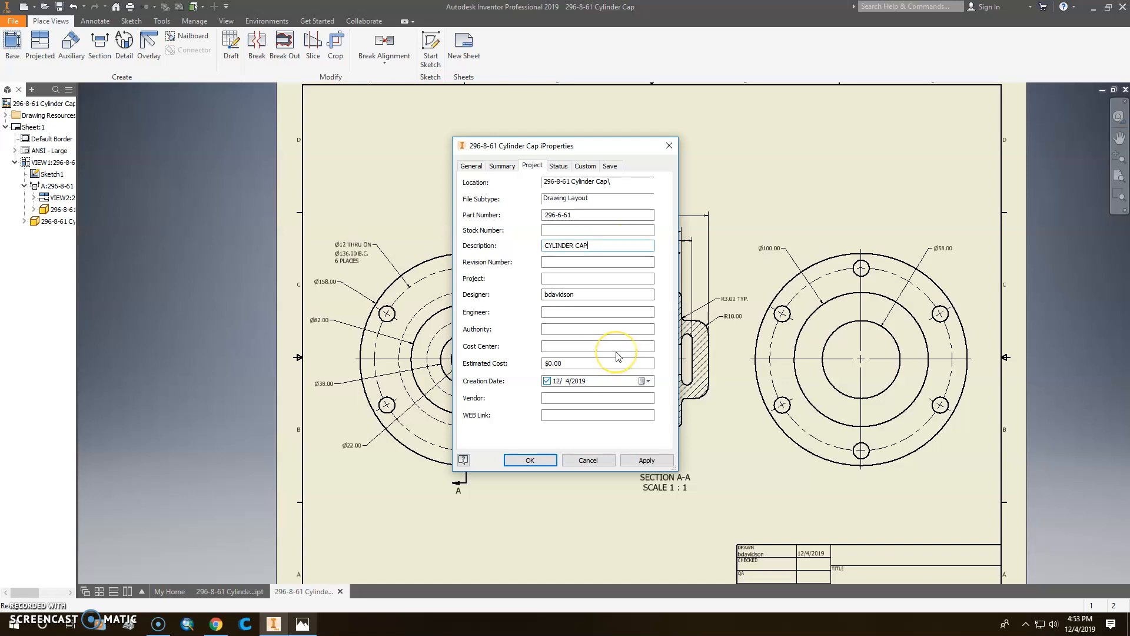
pyautogui.click(651, 462)
pyautogui.click(585, 460)
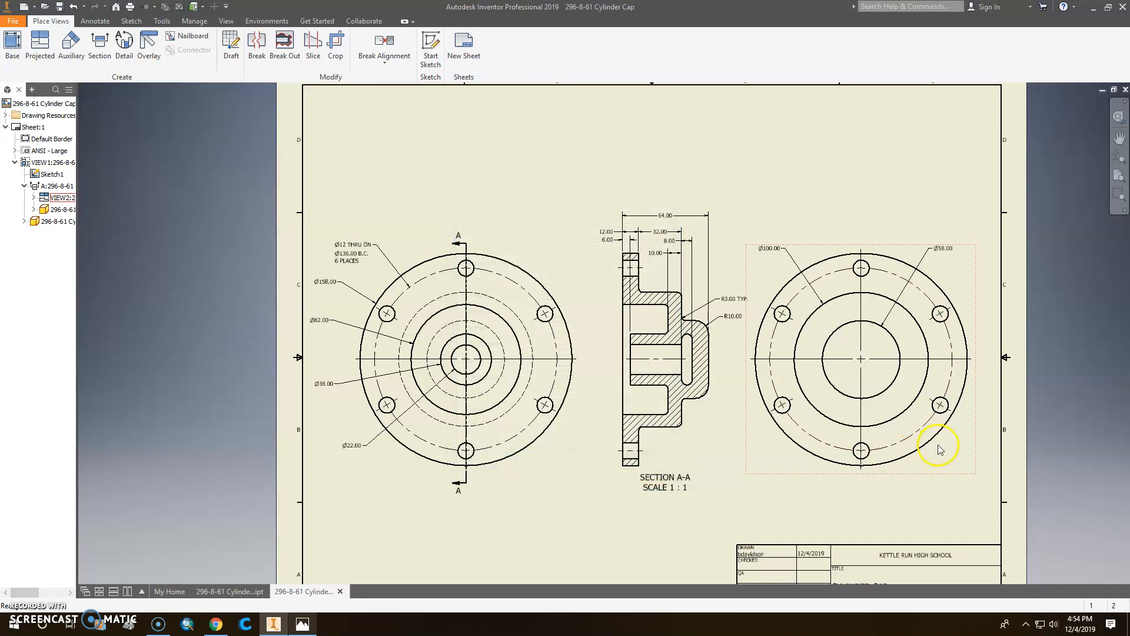
pyautogui.middleClick(938, 446)
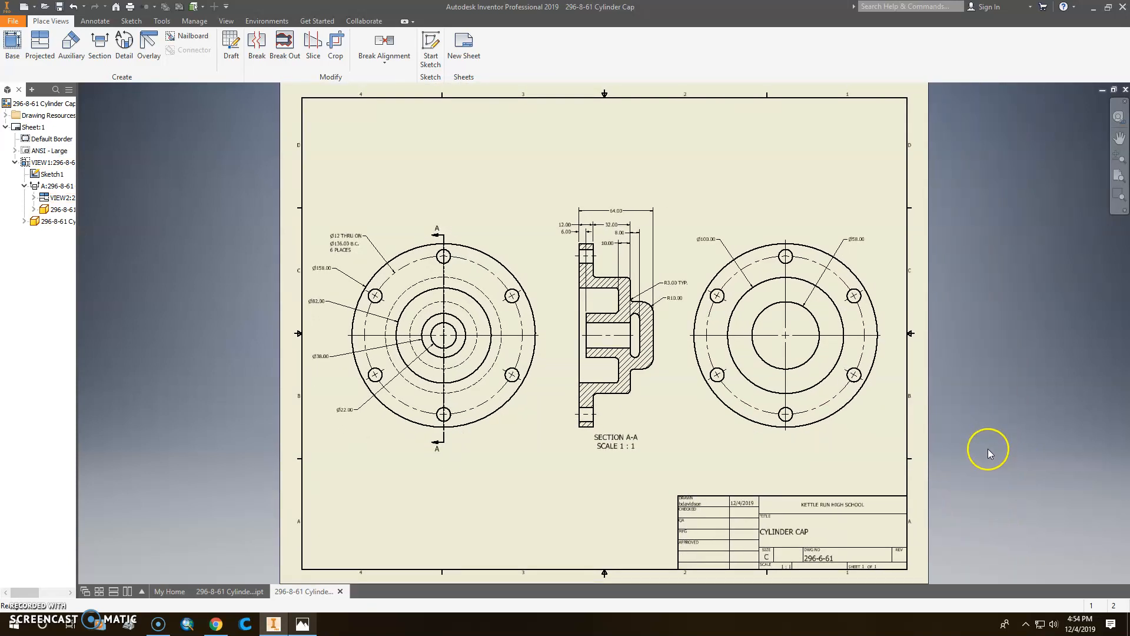